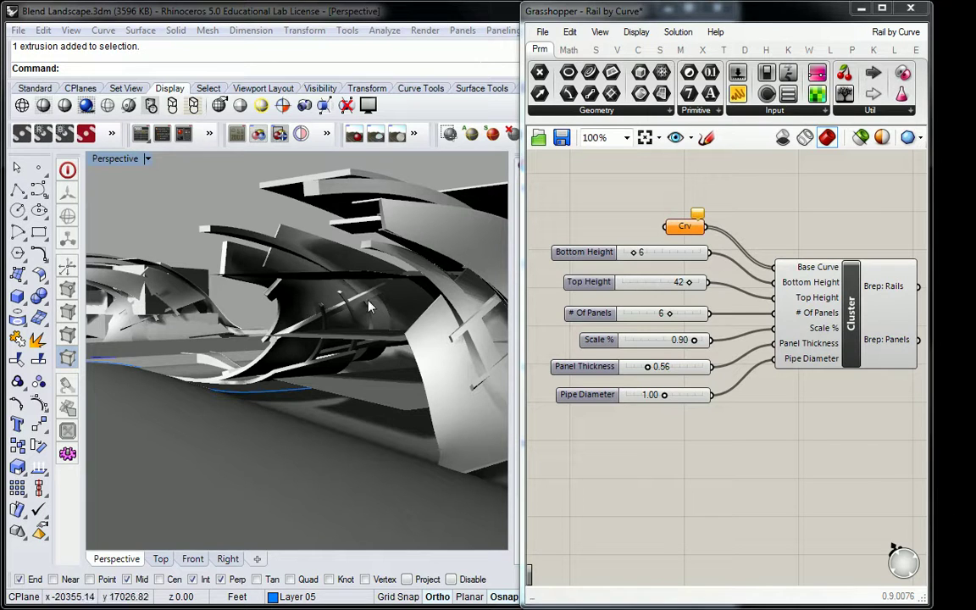
Switch the Perspective view to Shaded display and examine the red floor surfaces beneath the curved panels
right_drag(384, 287, 407, 344)
shift+right_drag(415, 449, 339, 316)
mouse_move(321, 428)
right_down()
mouse_move(311, 388)
mouse_move(320, 379)
mouse_move(319, 394)
right_up()
click(44, 106)
scroll(318, 259, up, 4)
right_drag(320, 272, 294, 241)
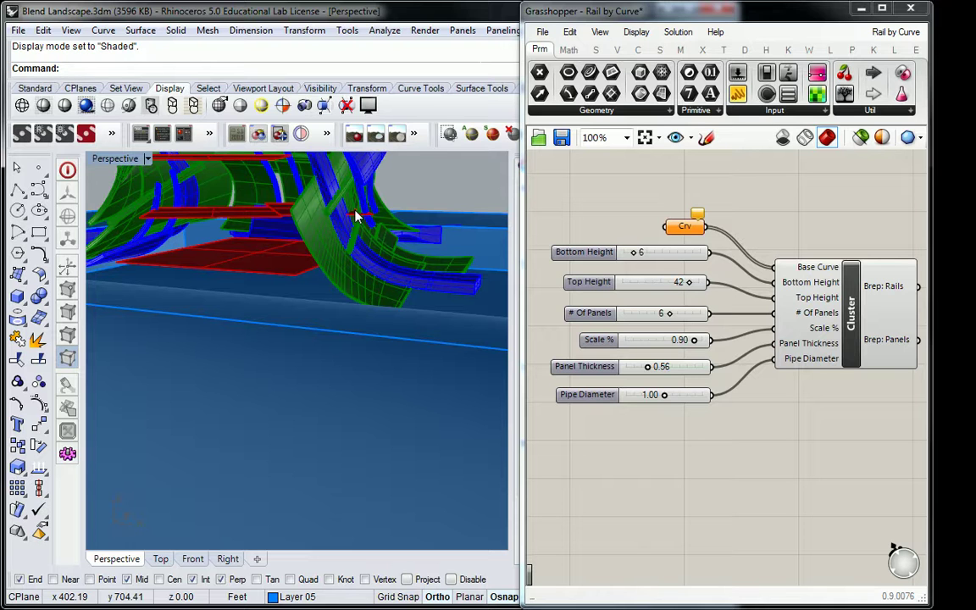
right_drag(359, 218, 294, 264)
scroll(285, 270, up, 8)
scroll(280, 270, down, 4)
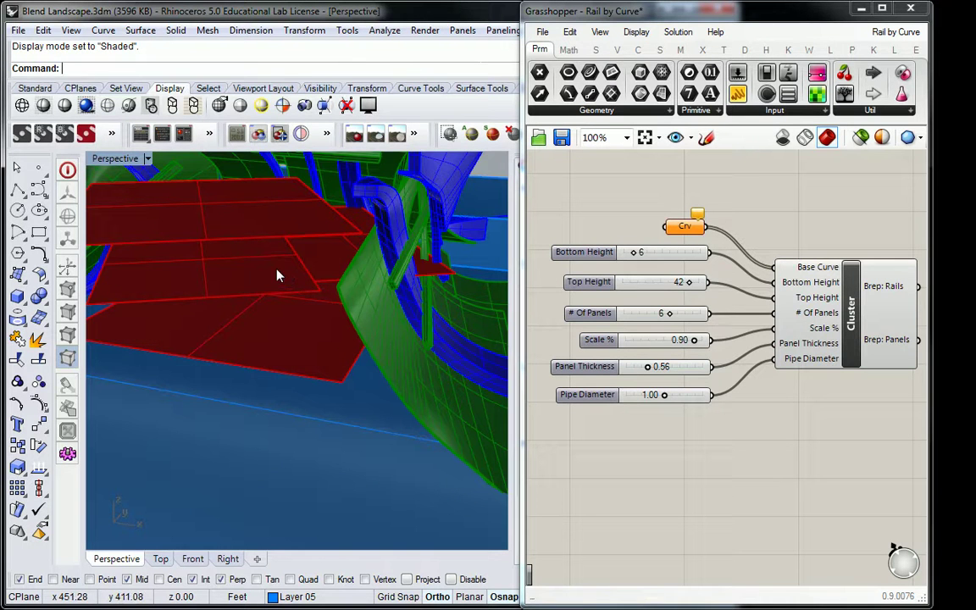
scroll(403, 284, down, 5)
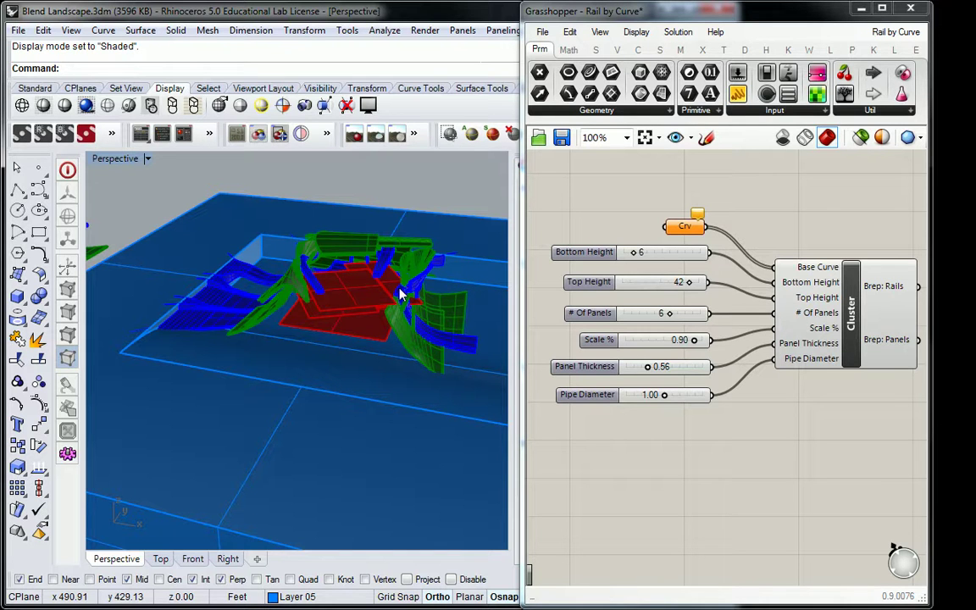
Restore the four-viewport layout and frame the panelled structure and its floor surfaces in the Top view
double_click(122, 160)
scroll(229, 231, up, 7)
scroll(252, 231, down, 5)
right_drag(254, 230, 184, 237)
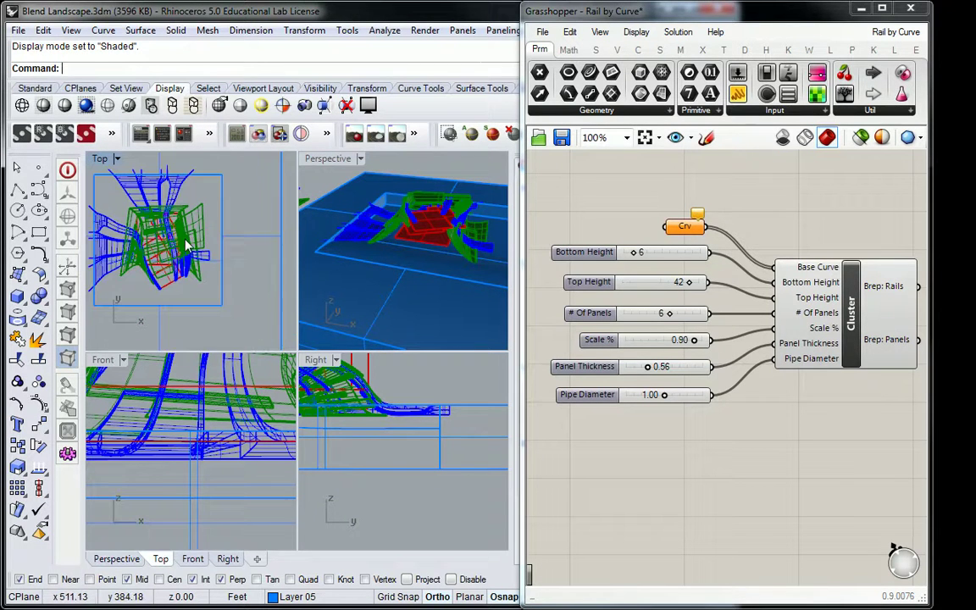
click(441, 222)
scroll(200, 235, up, 6)
right_drag(153, 269, 190, 248)
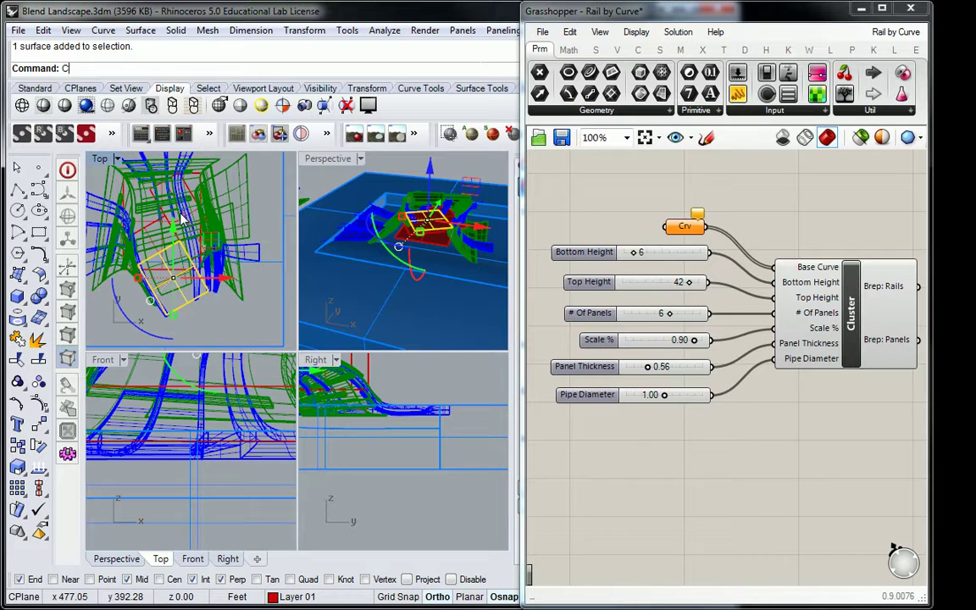
Create a small square ClippingPlane in empty space beyond the site boundary in the Top view
text(ClippingPlane)
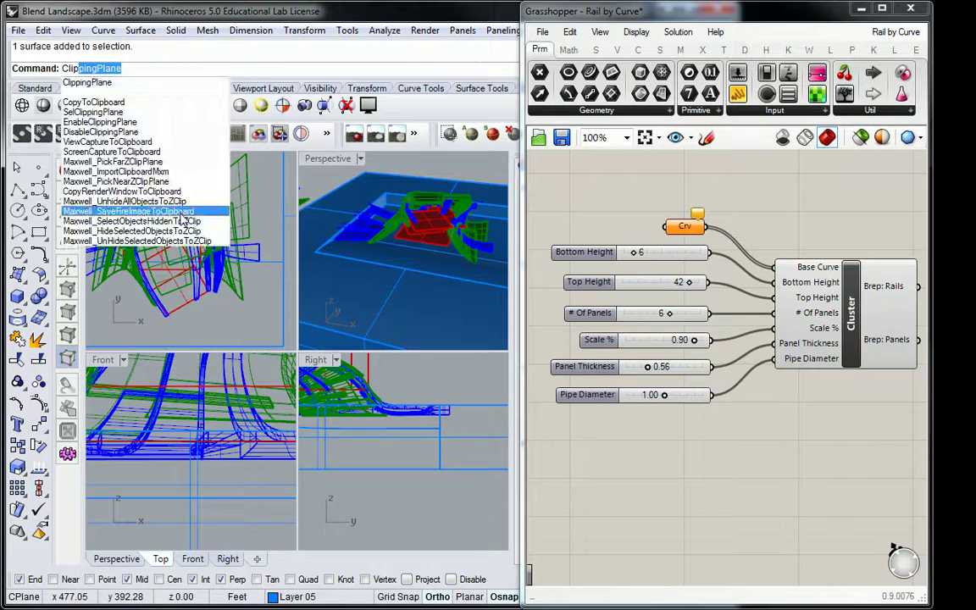
key(Return)
scroll(239, 242, down, 5)
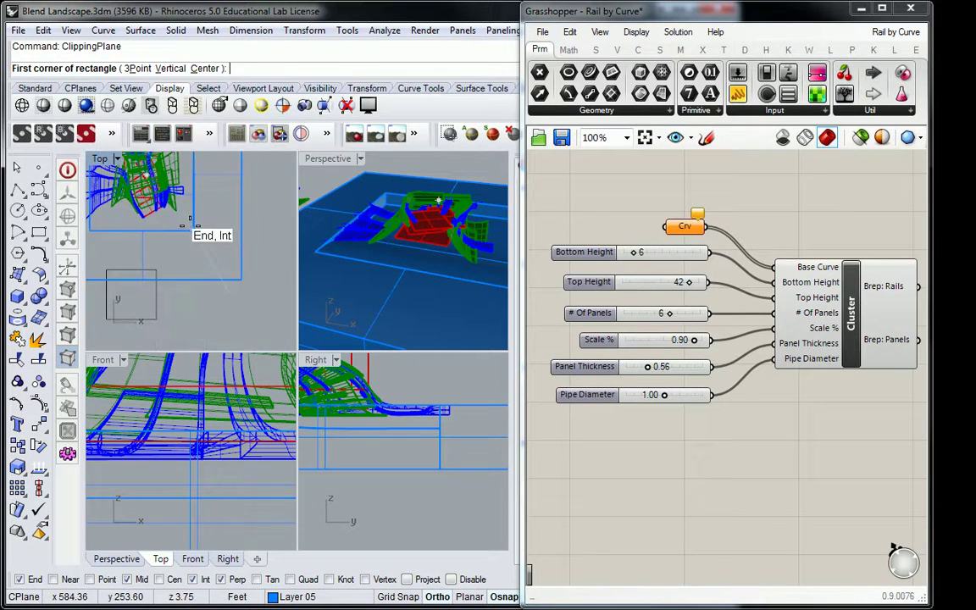
click(238, 308)
click(261, 331)
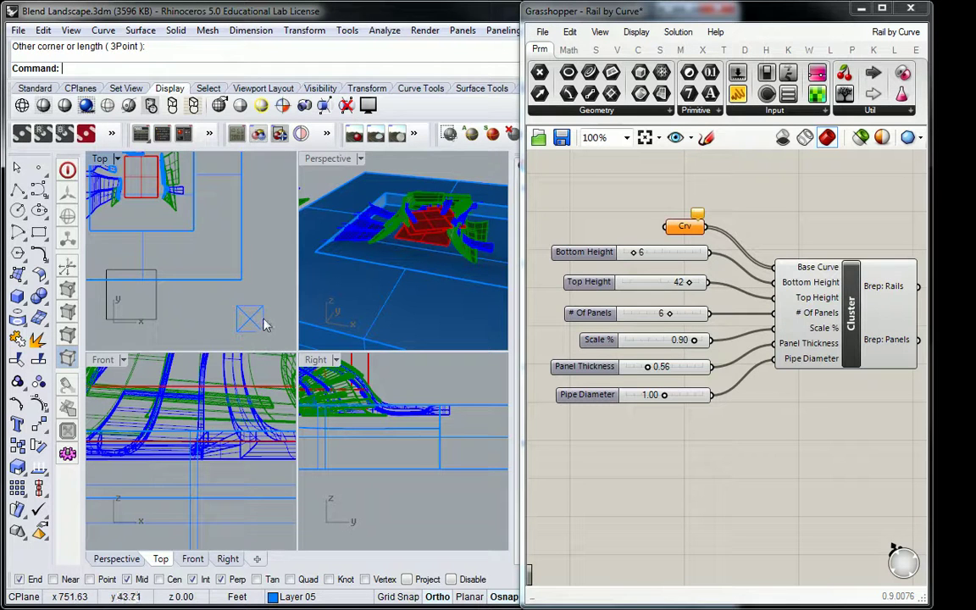
Move the Grasshopper window out of the way and make the clipping plane also clip the Perspective view
click(261, 330)
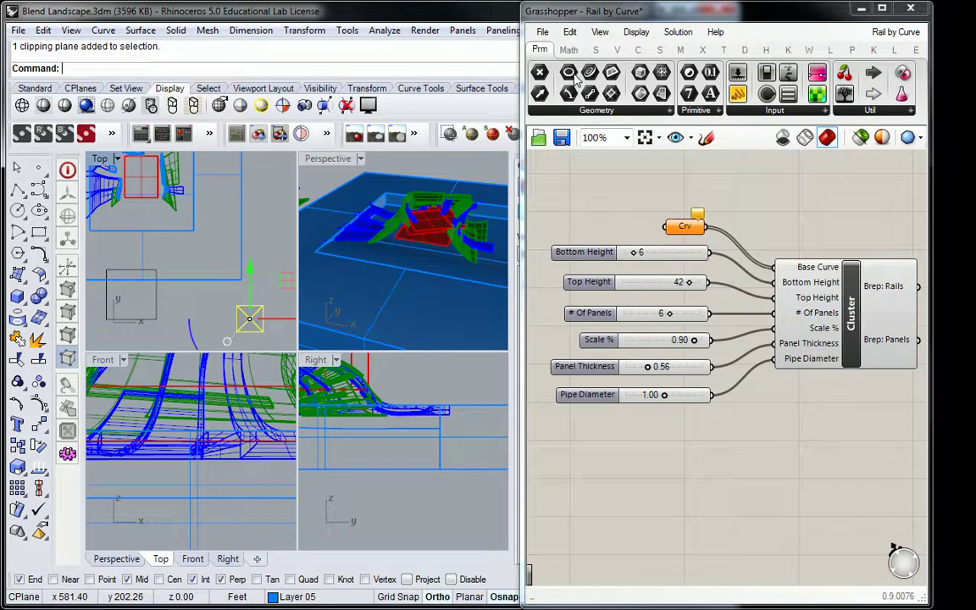
drag(556, 7, 975, 339)
drag(742, 194, 952, 216)
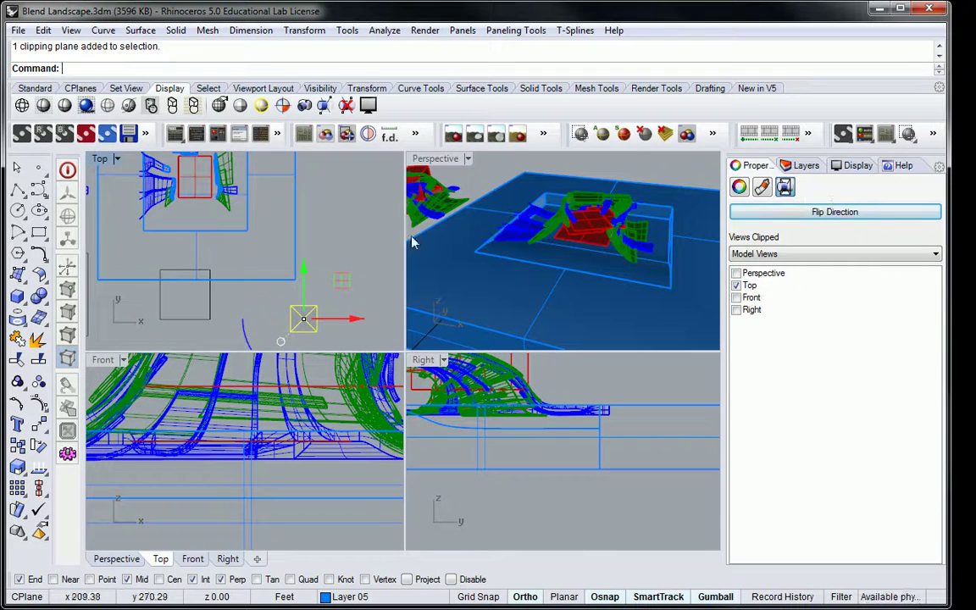
mouse_move(337, 234)
right_down()
mouse_move(335, 243)
mouse_move(325, 219)
right_up()
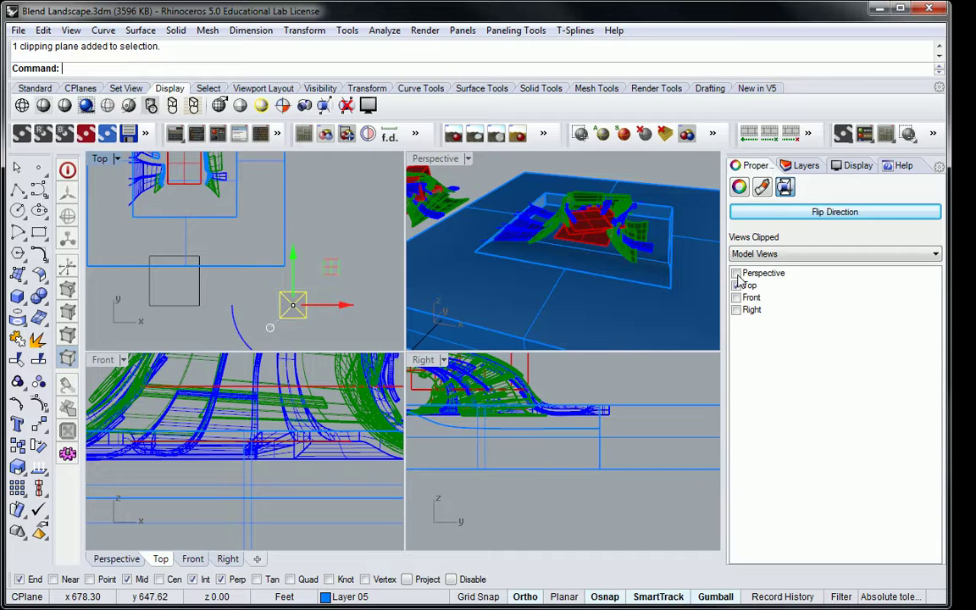
click(737, 274)
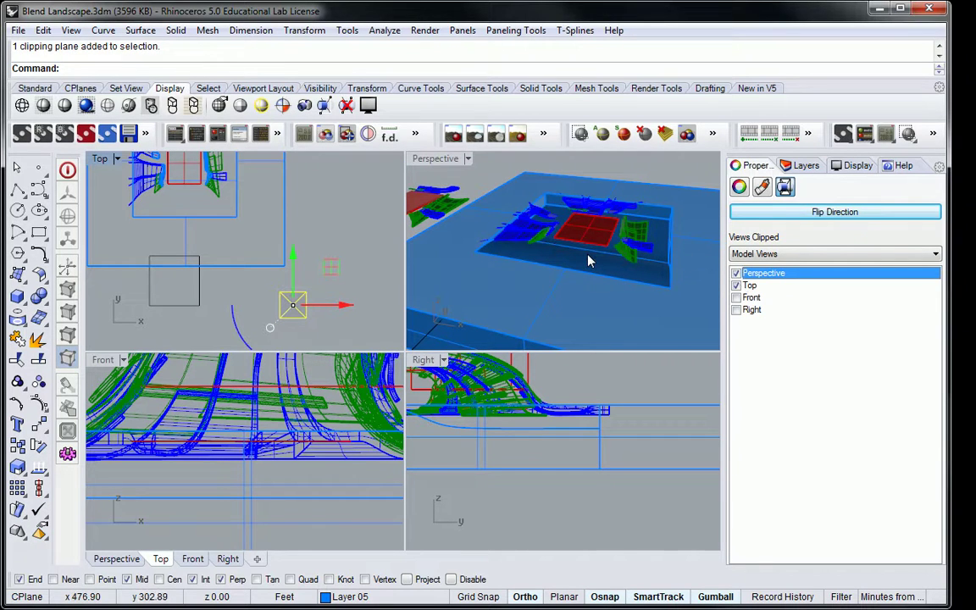
Create a layer named Clipping Planes and assign the selected clipping plane to it
click(805, 165)
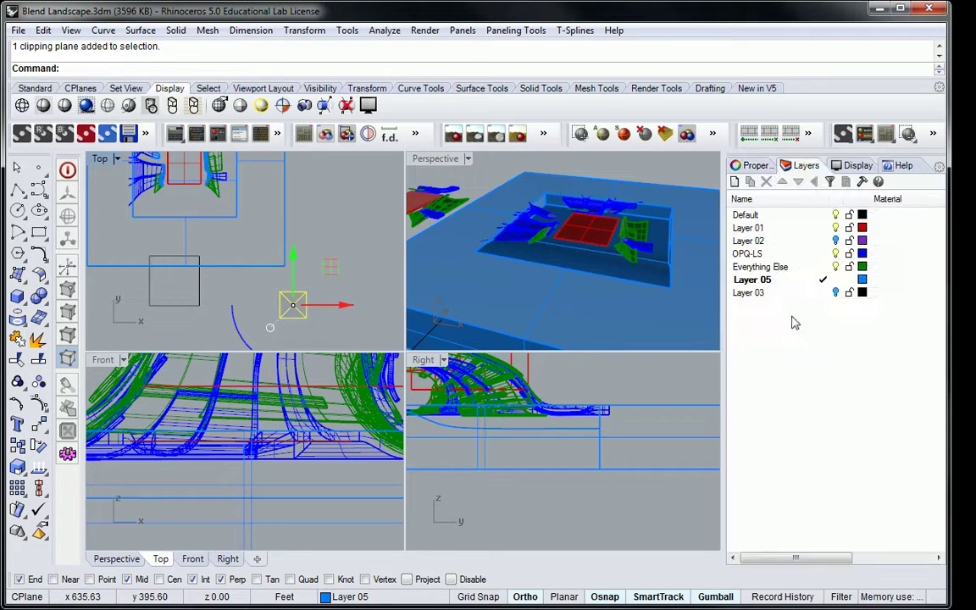
click(735, 181)
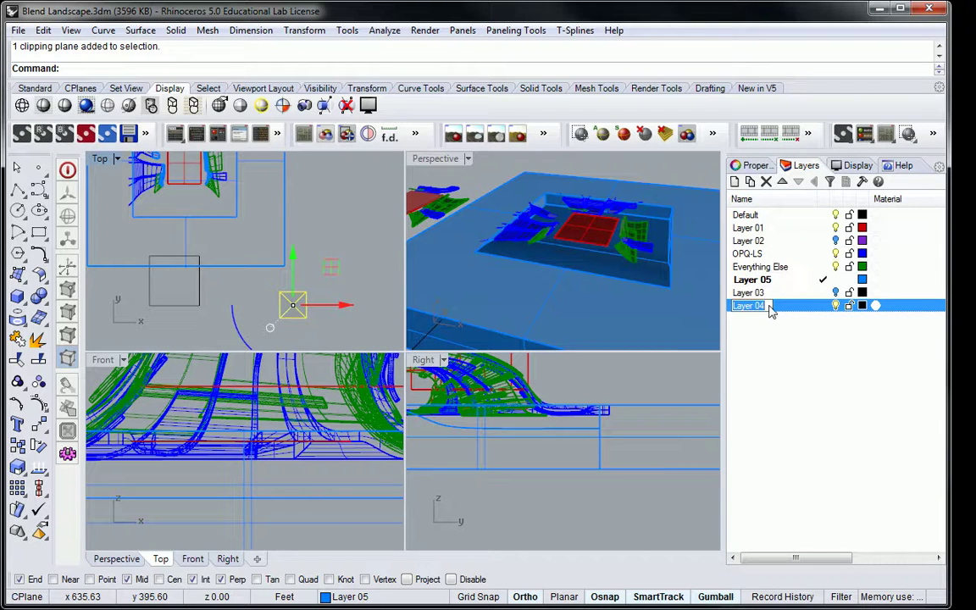
text(Clipping Planes)
key(Return)
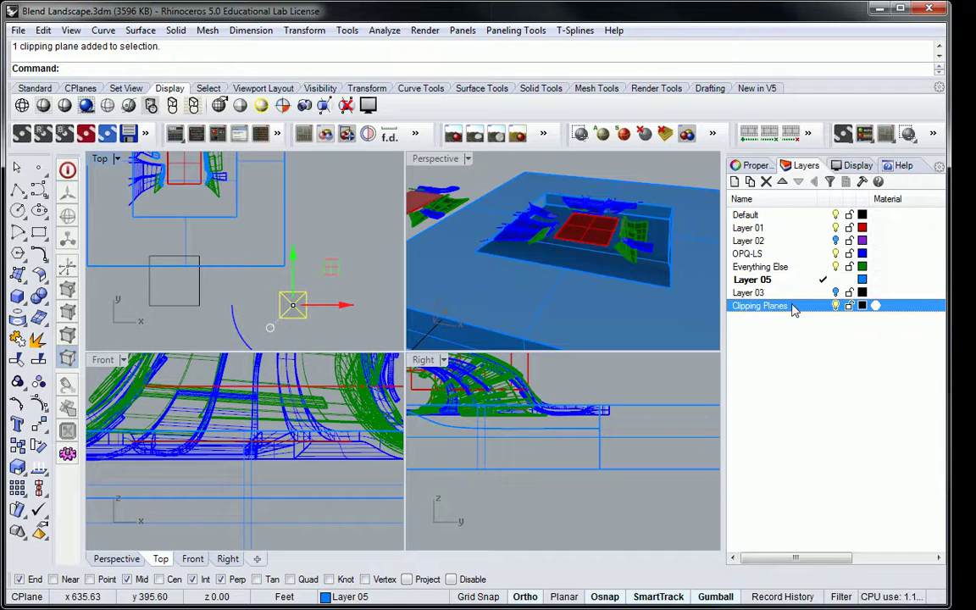
right_click(800, 306)
click(858, 543)
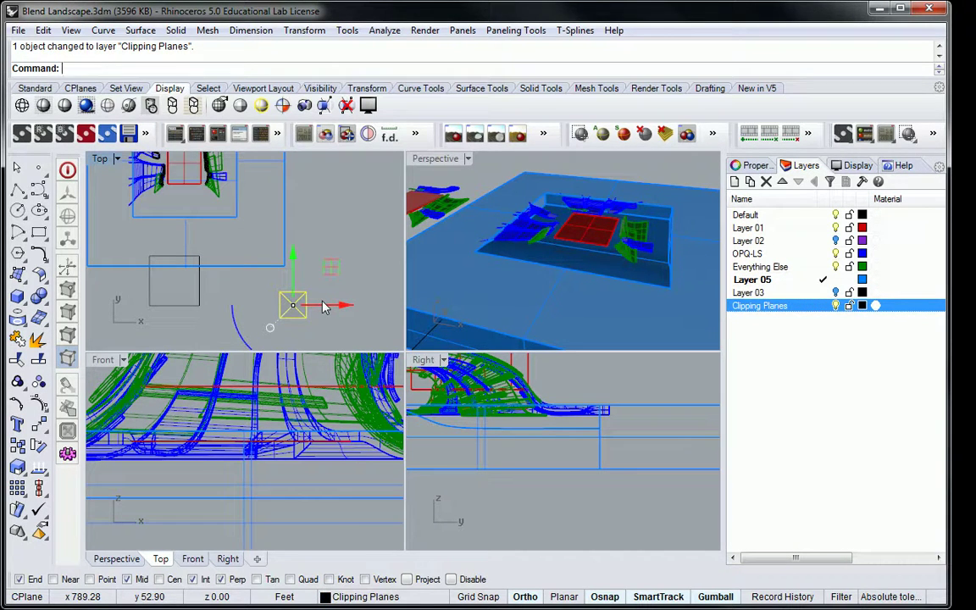
Adjust the clipping plane's height in the Right view so it cuts just above the lowest floor surface
right_drag(516, 226, 573, 243)
scroll(576, 224, up, 5)
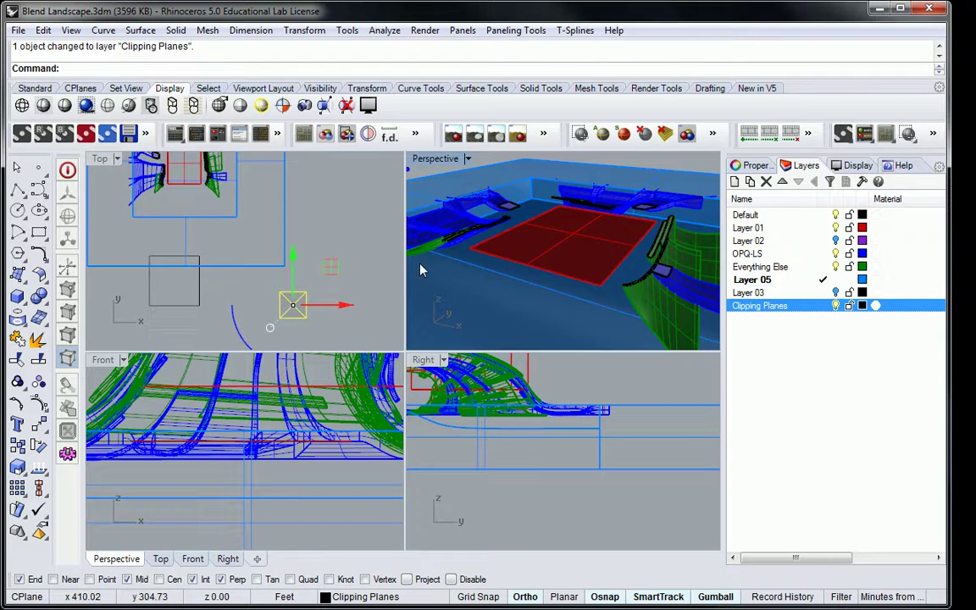
scroll(462, 397, down, 10)
right_drag(505, 399, 593, 427)
scroll(468, 386, up, 2)
right_drag(468, 386, 492, 439)
scroll(492, 441, up, 4)
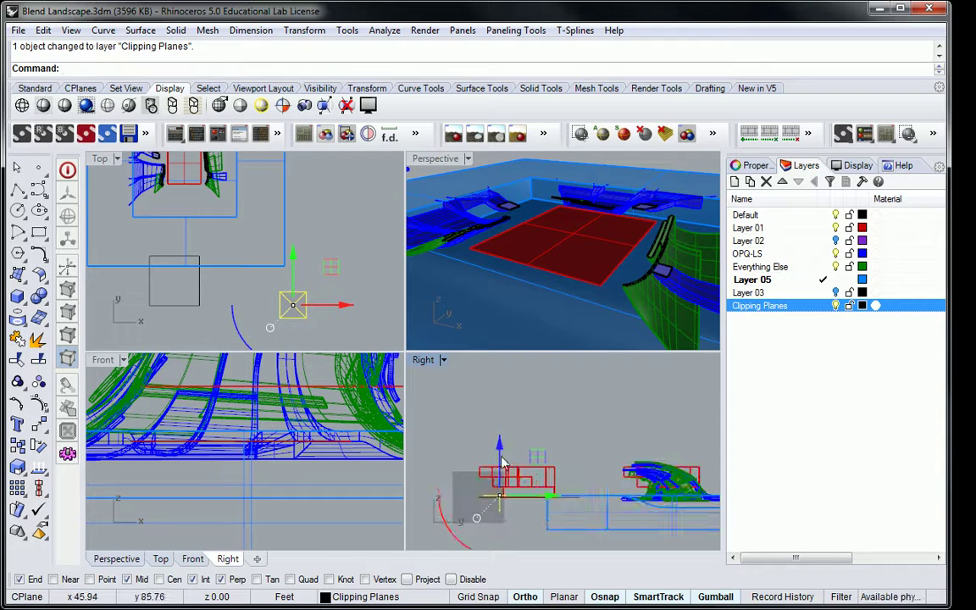
drag(495, 442, 503, 459)
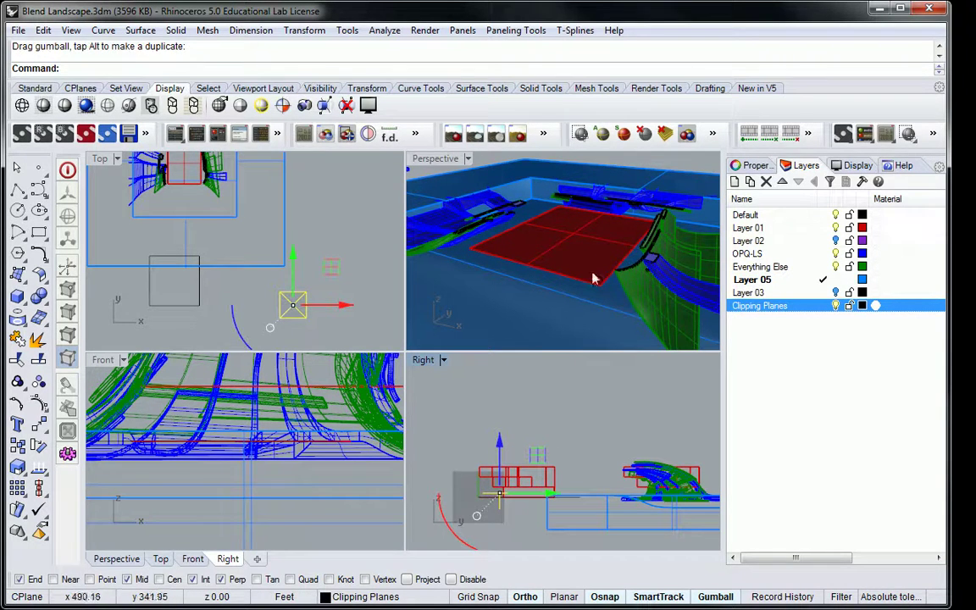
scroll(599, 262, up, 3)
scroll(616, 227, up, 2)
mouse_move(615, 227)
right_down()
mouse_move(627, 235)
mouse_move(620, 216)
right_up()
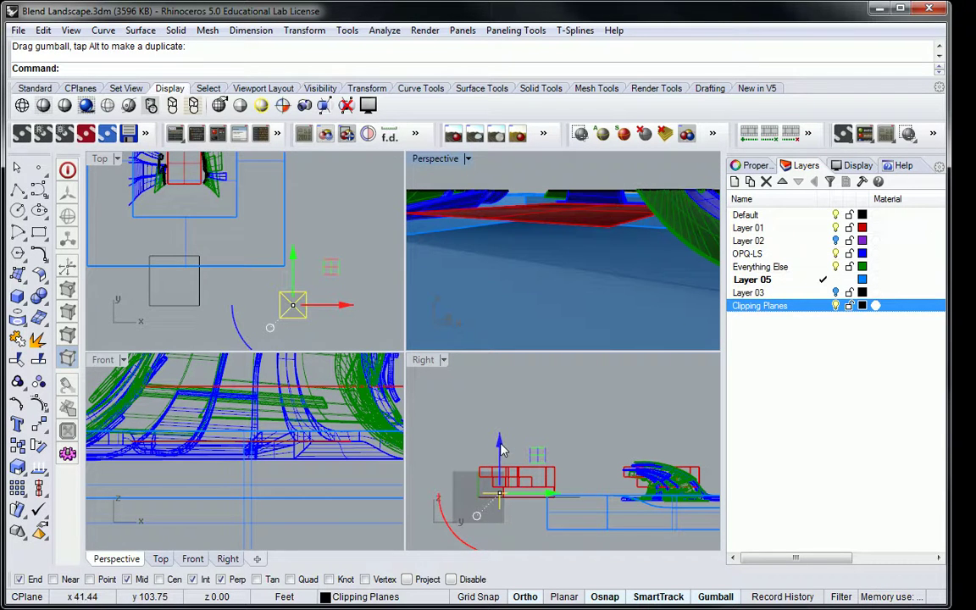
drag(499, 442, 503, 452)
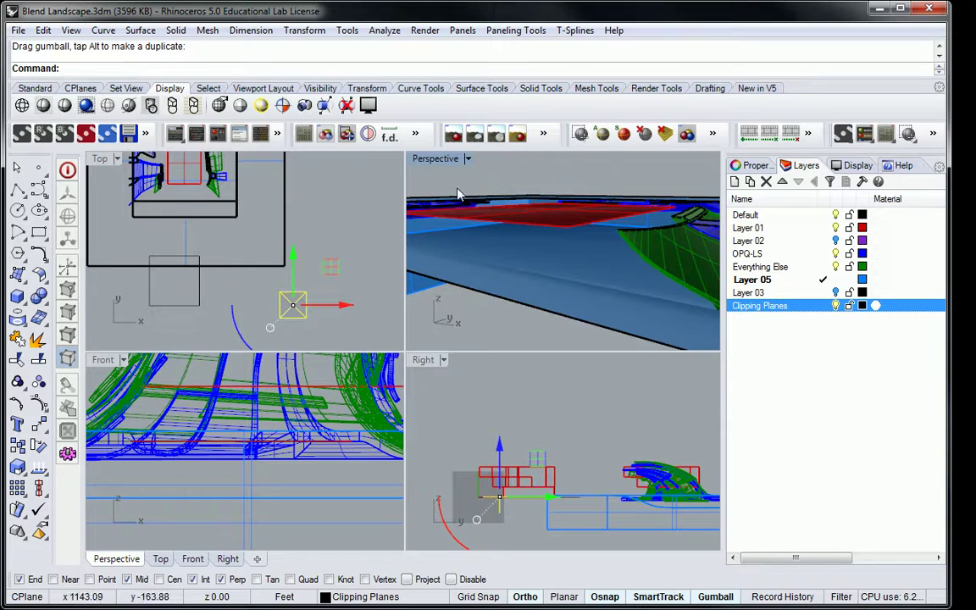
Move the floor surface's upper edge in the Top view from its midpoint outward toward the sectioned blue panel
right_drag(266, 217, 288, 260)
scroll(204, 211, up, 2)
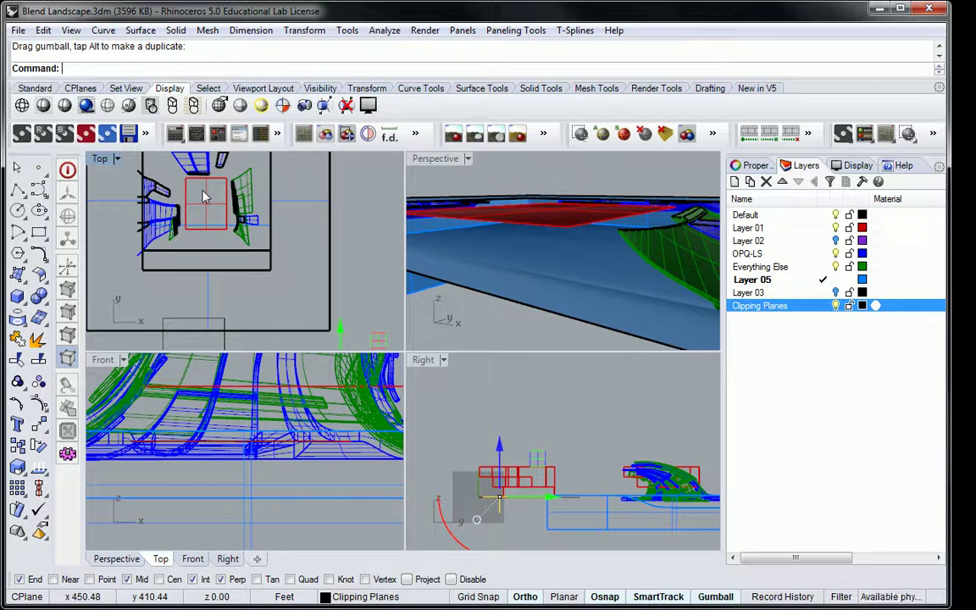
scroll(208, 220, up, 4)
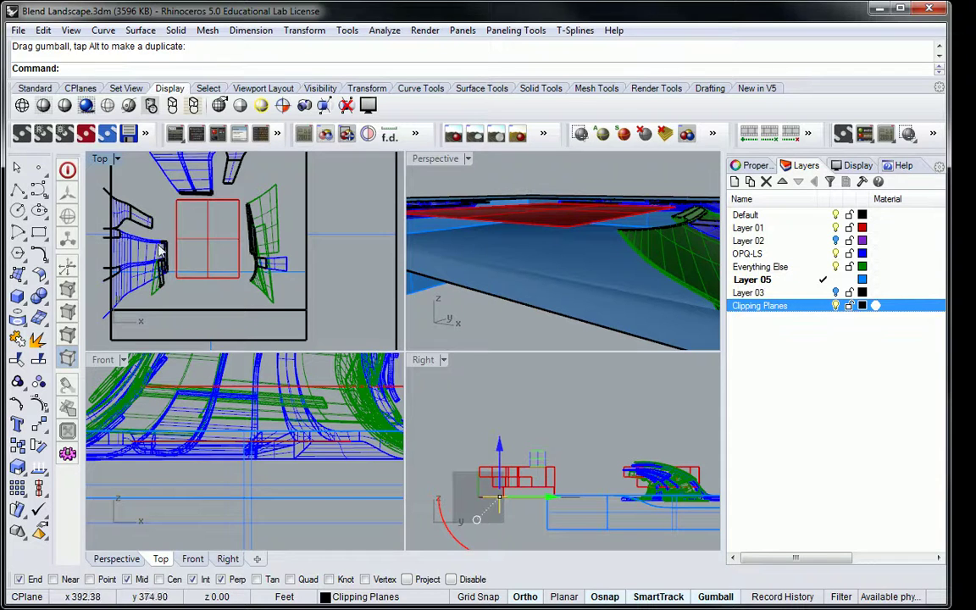
scroll(184, 254, up, 3)
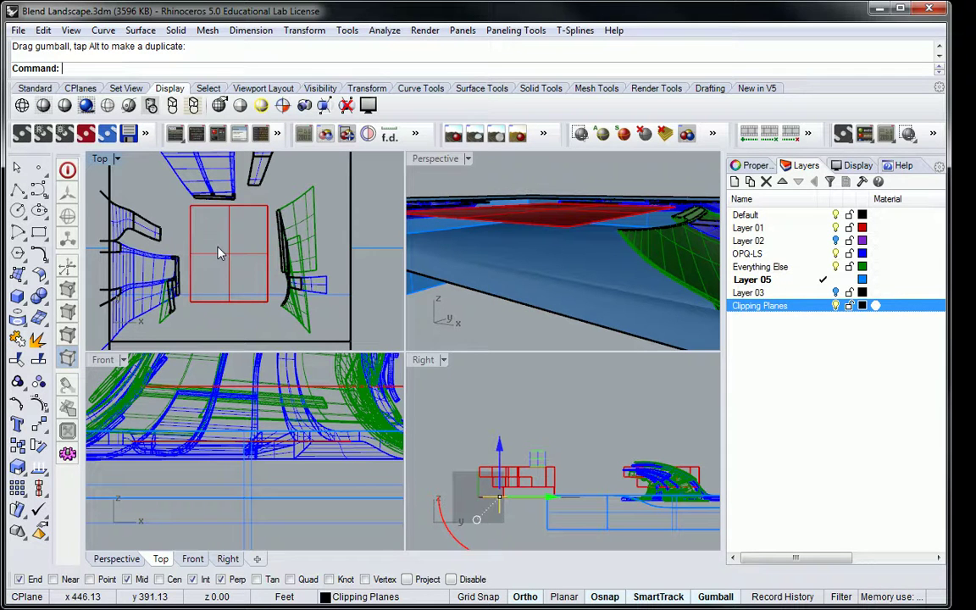
shift+click(241, 207)
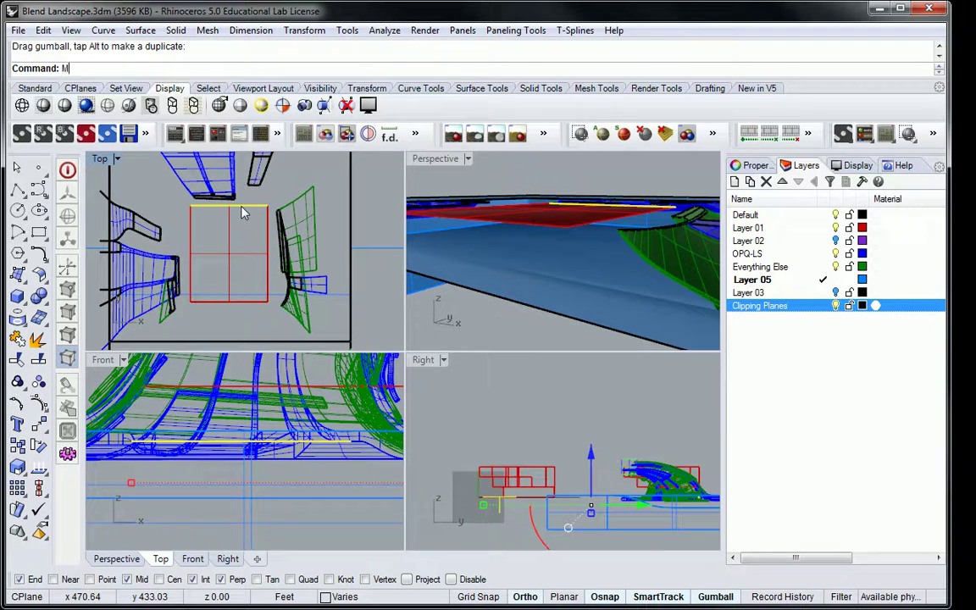
key(Return)
scroll(242, 211, up, 4)
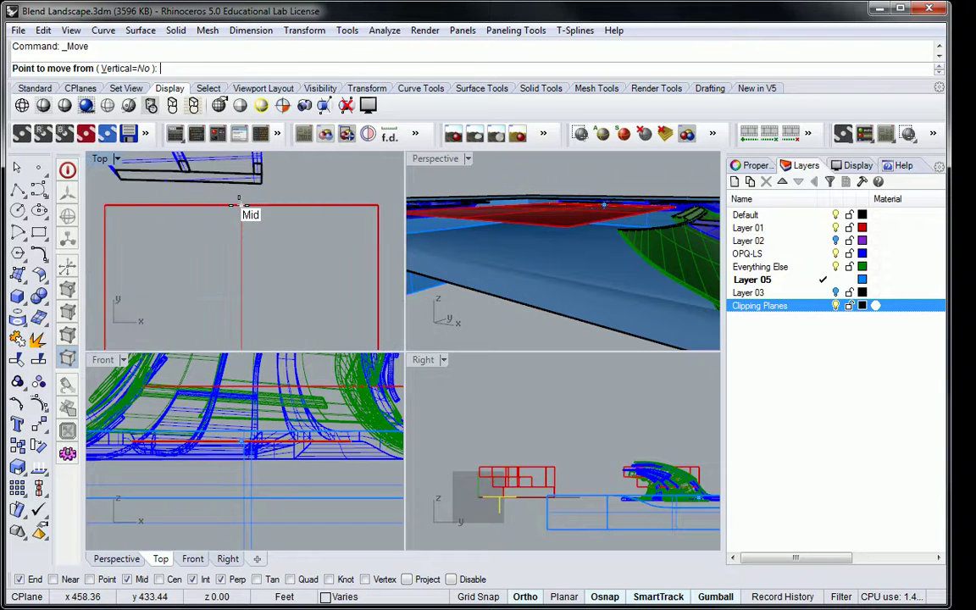
click(241, 206)
click(241, 186)
key(Escape)
scroll(241, 216, down, 8)
Copy the floor surface directly alongside its left edge in the Top view, using its corner points
right_drag(206, 236, 243, 229)
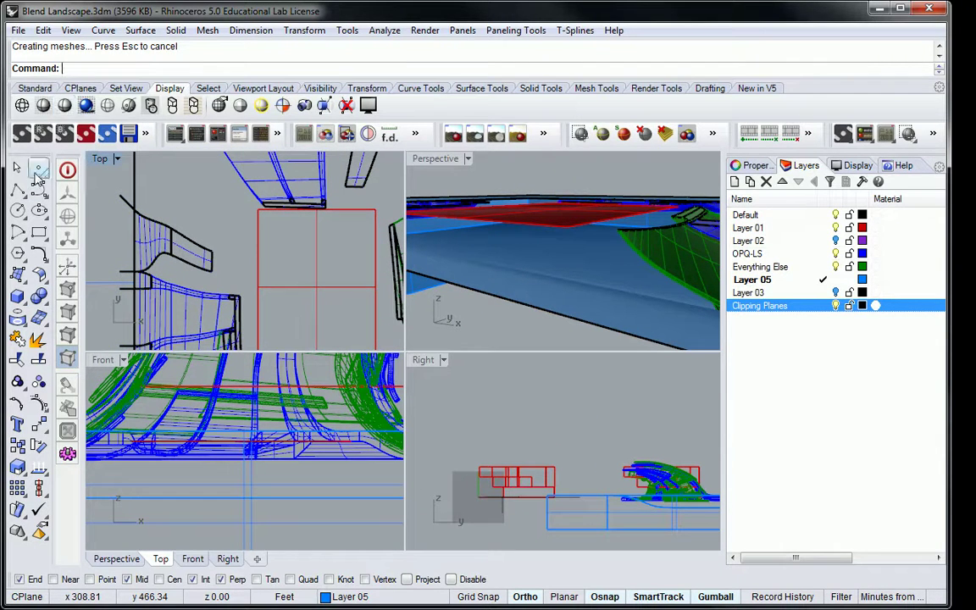
scroll(286, 237, down, 1)
click(358, 237)
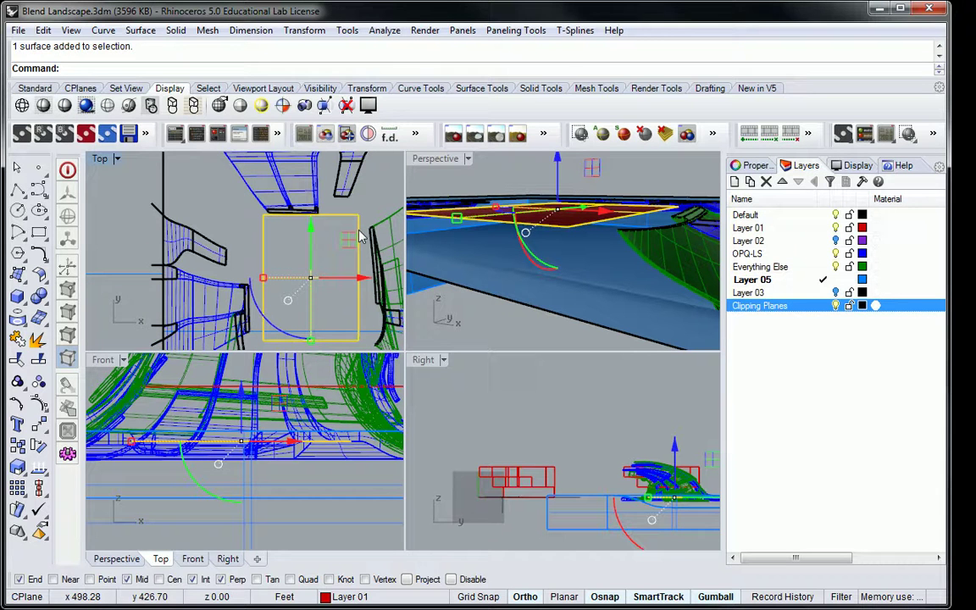
text(Copy)
key(Return)
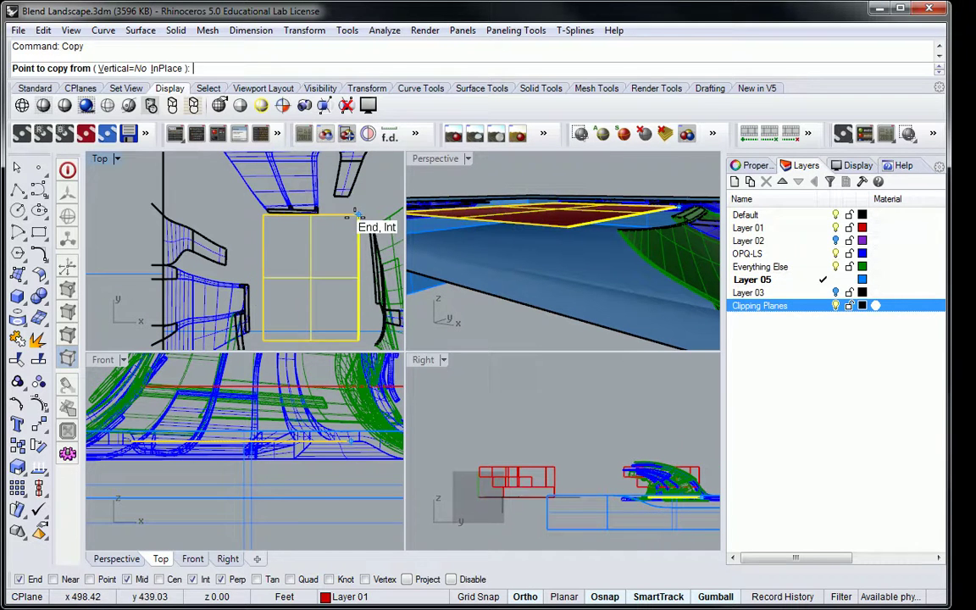
click(358, 215)
click(249, 216)
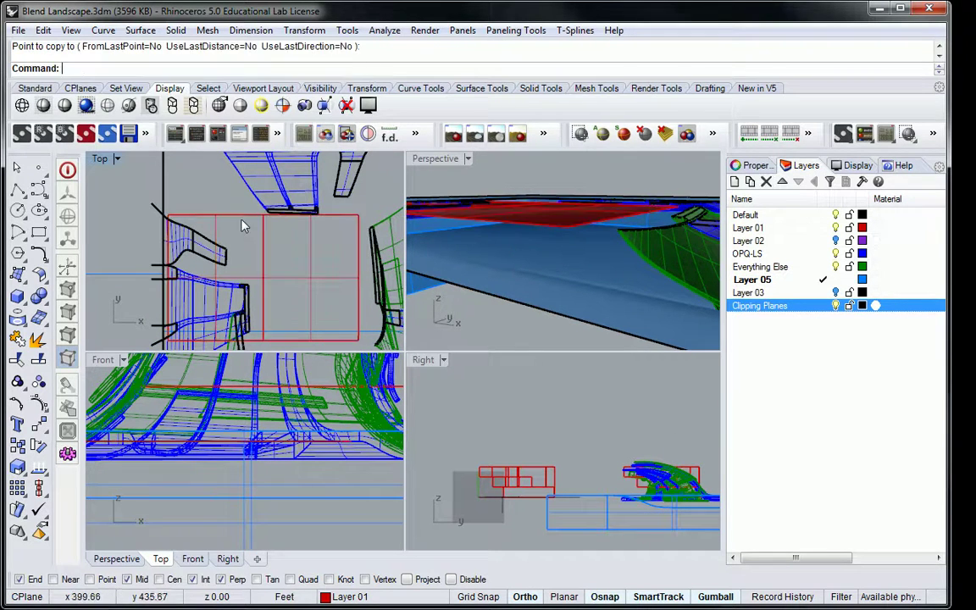
Shrink the copied floor surface by pulling its lower and outer edges inward to fit between the sectioned panels
click(280, 280)
right_drag(286, 261, 298, 289)
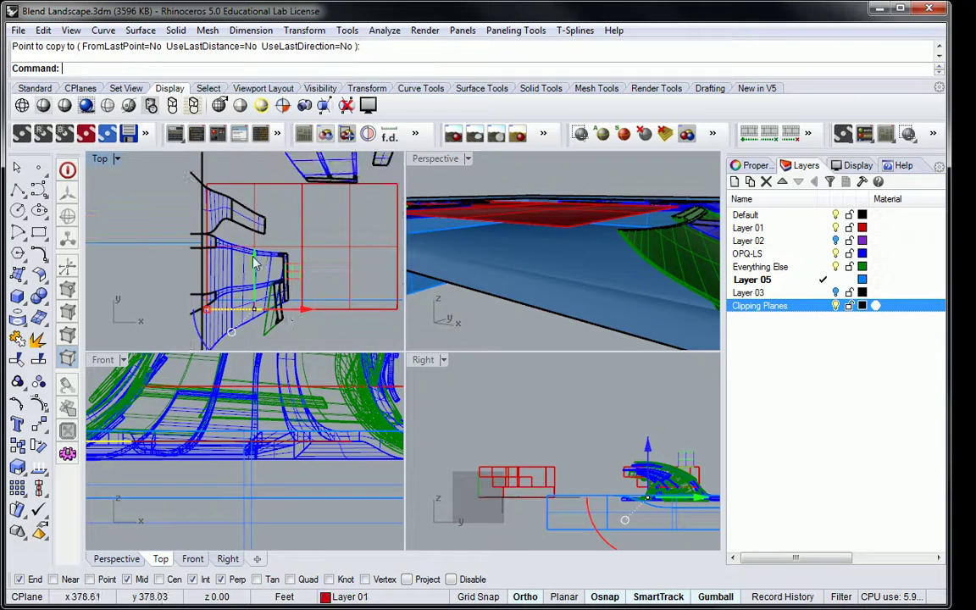
drag(255, 267, 256, 199)
click(160, 197)
scroll(208, 225, up, 4)
click(209, 230)
scroll(211, 237, down, 4)
drag(290, 218, 351, 218)
right_drag(317, 264, 201, 304)
click(248, 247)
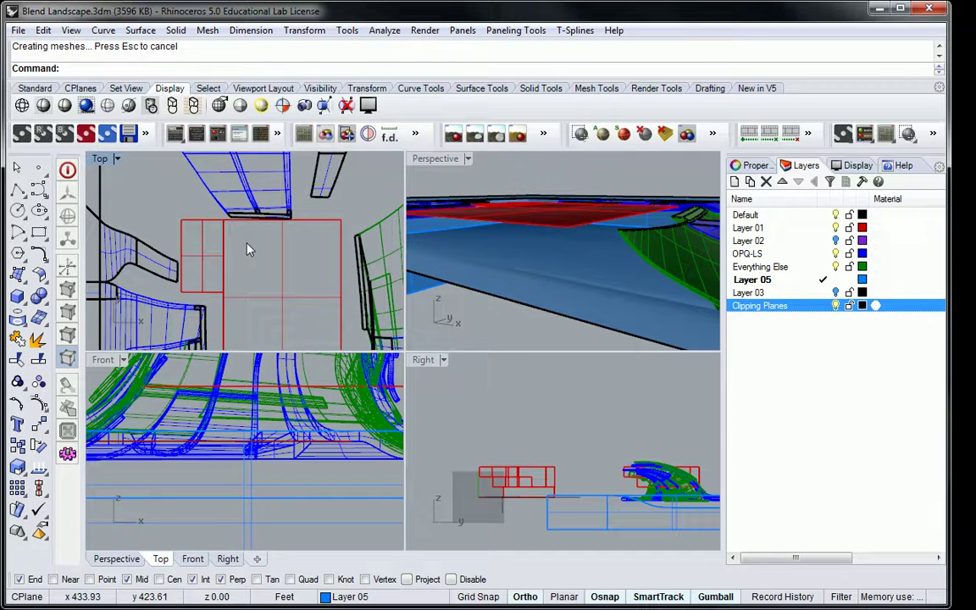
Join the main floor surface and the small adjoining extension
click(255, 256)
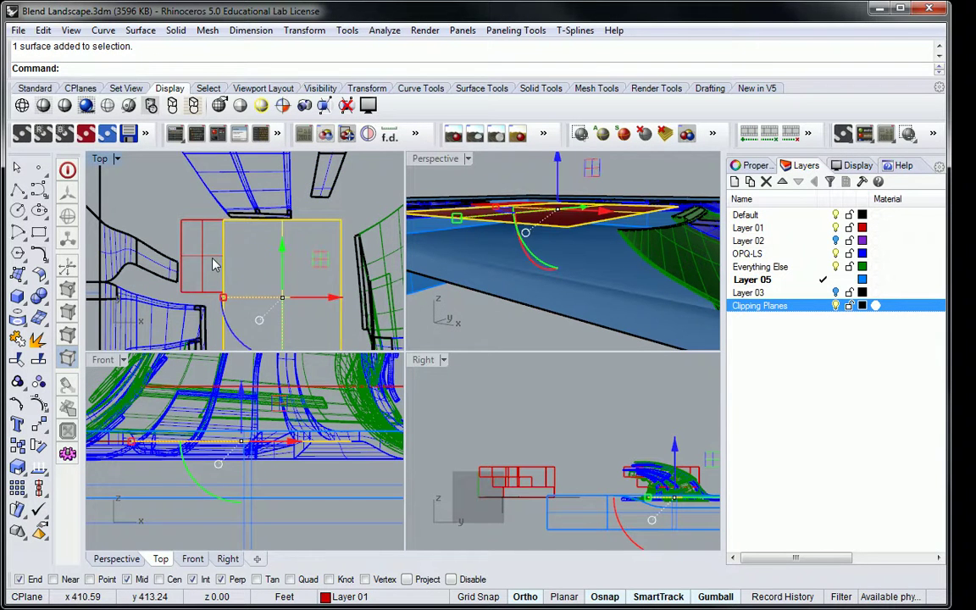
text(Join)
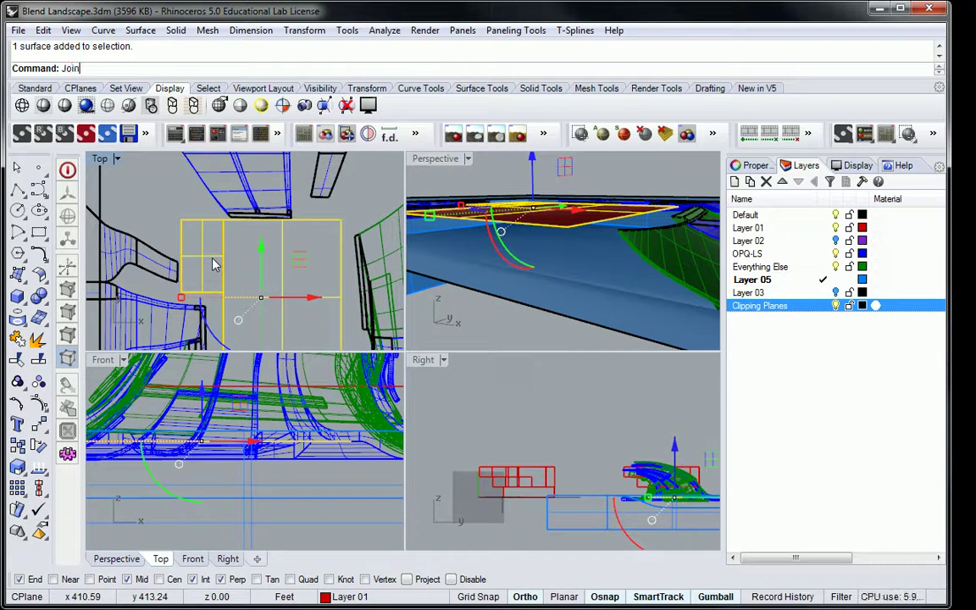
key(Return)
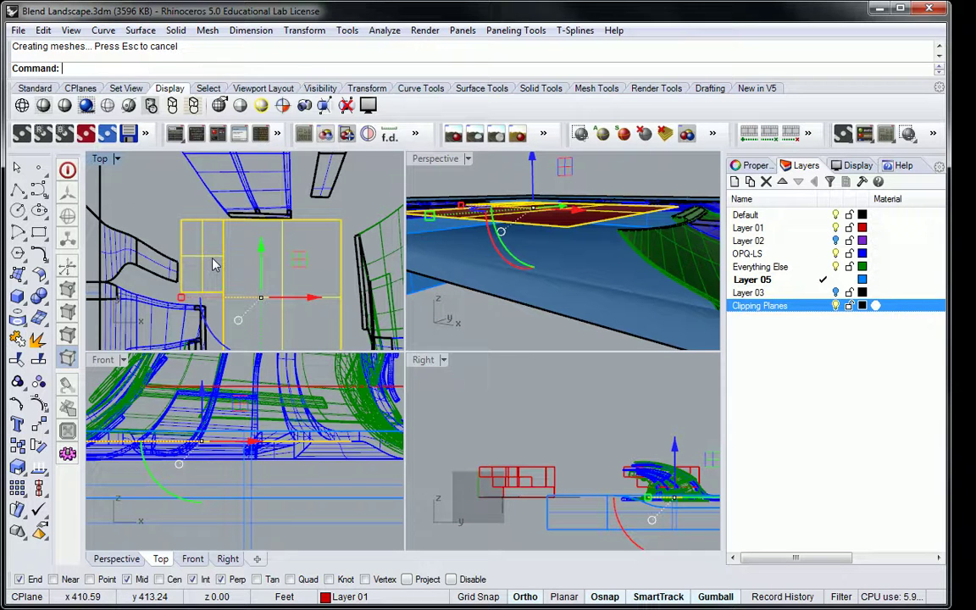
Try to merge the joined floor's coplanar faces with MergeAllFaces, and undo the join
text(Merge)
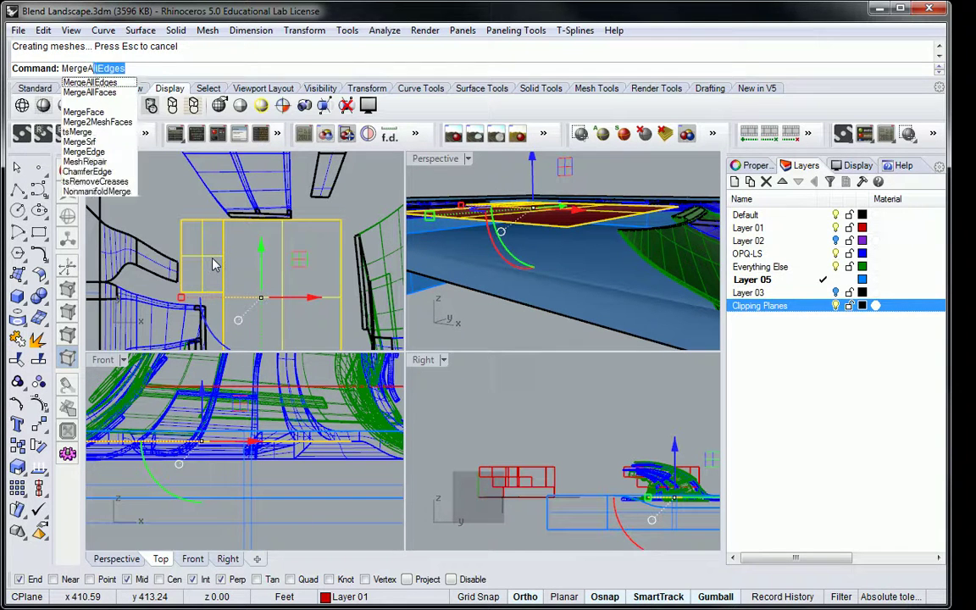
text(AllFac)
key(Return)
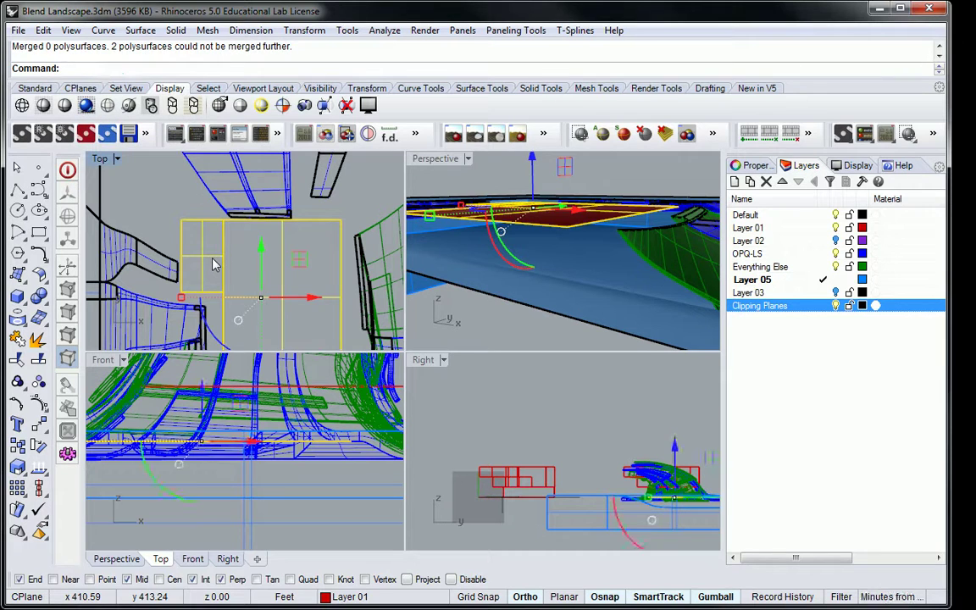
key(ctrl+z)
click(225, 262)
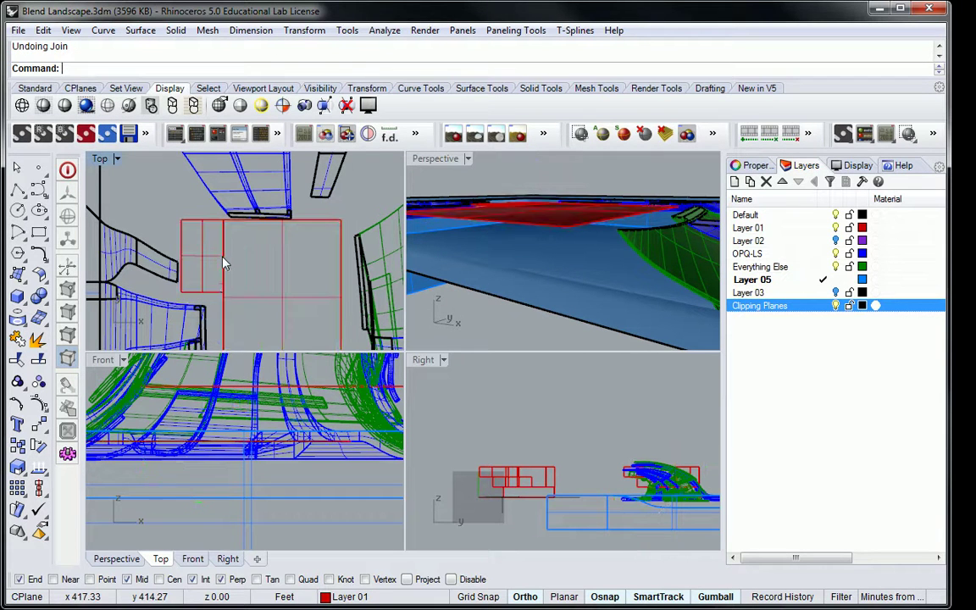
right_drag(531, 204, 534, 290)
scroll(593, 276, up, 8)
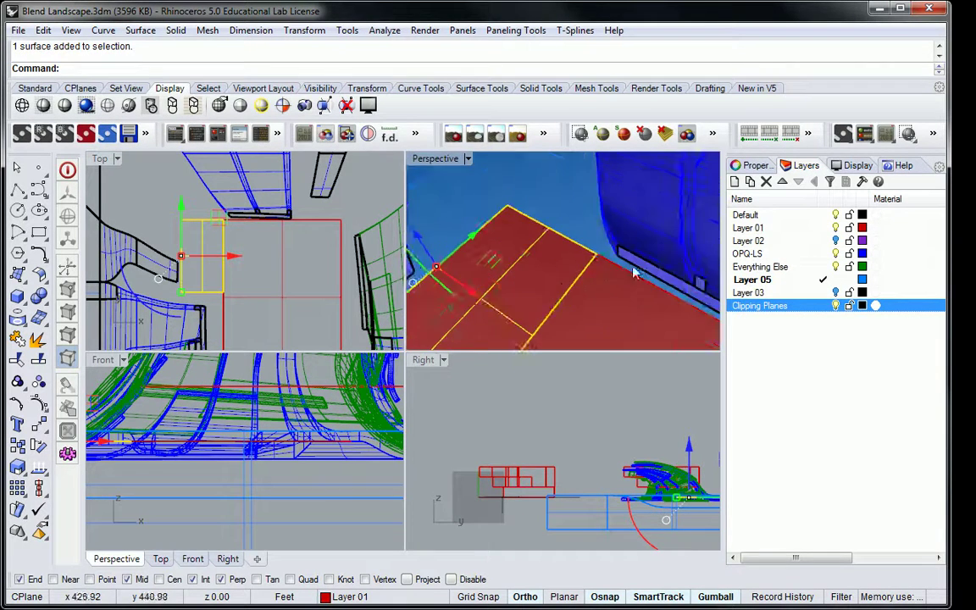
right_drag(632, 264, 533, 235)
drag(530, 218, 498, 208)
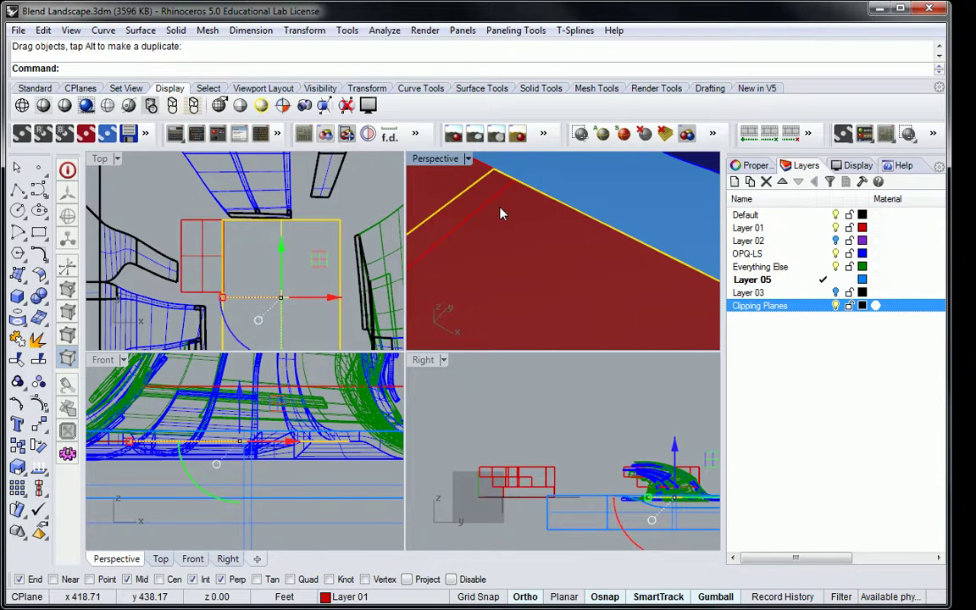
key(ctrl+z)
key(Escape)
Check the shared edge between the main floor surface and its small extension by selecting the surfaces in the Top view
scroll(227, 227, up, 6)
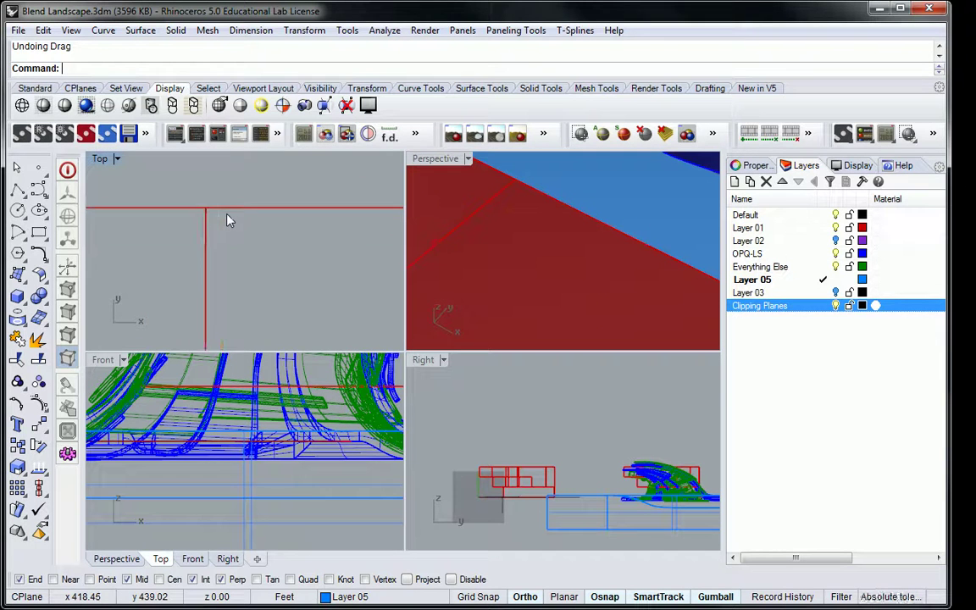
scroll(231, 218, down, 4)
click(235, 211)
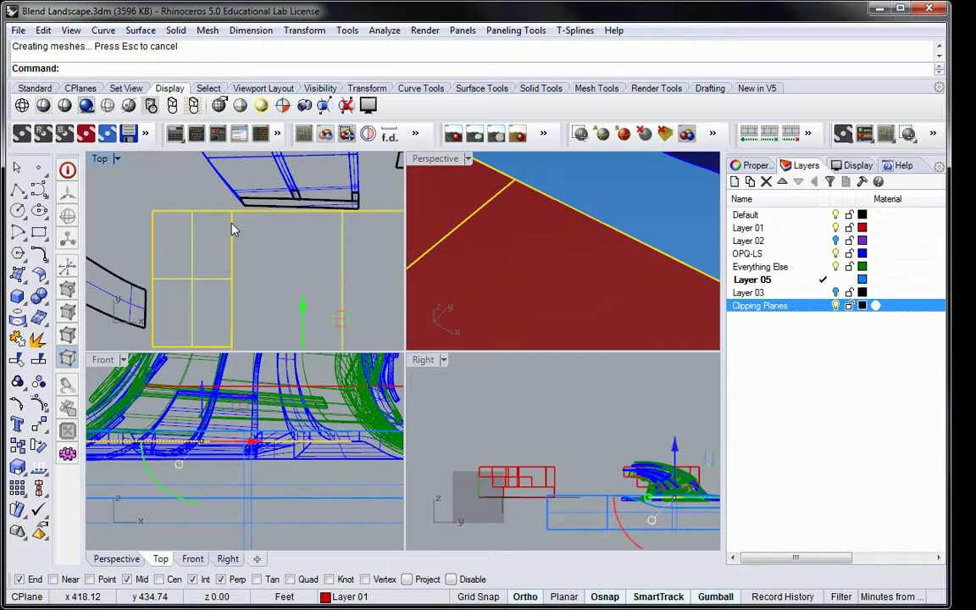
click(233, 226)
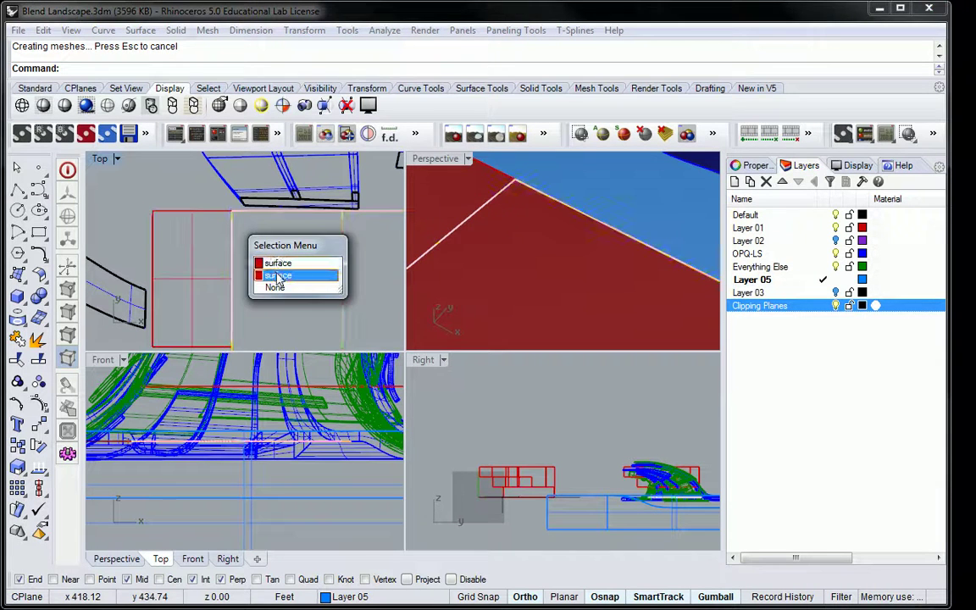
click(278, 276)
key(Escape)
scroll(525, 227, down, 10)
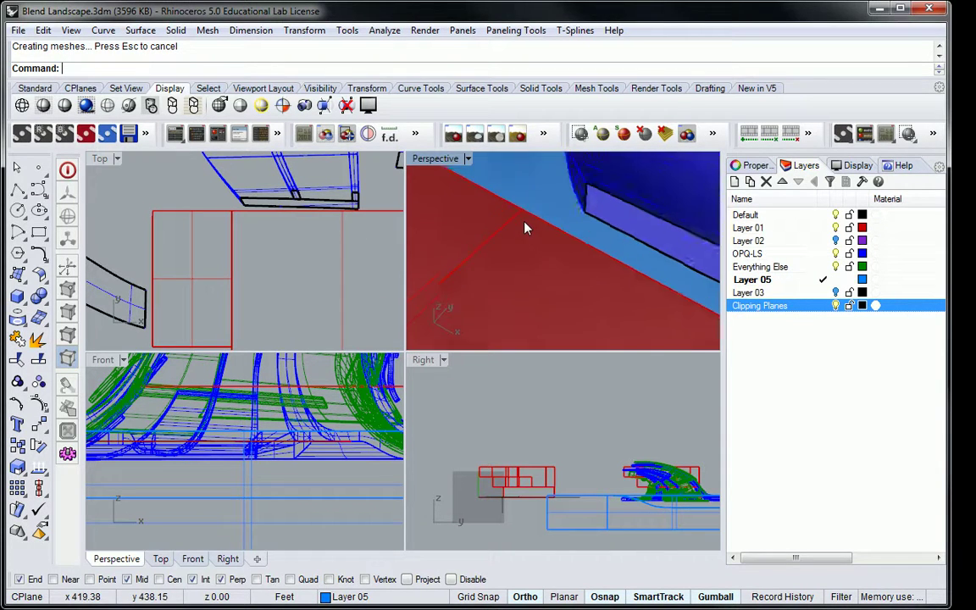
Delete the small extension surface beside the main floor
right_drag(526, 226, 481, 261)
scroll(481, 262, up, 9)
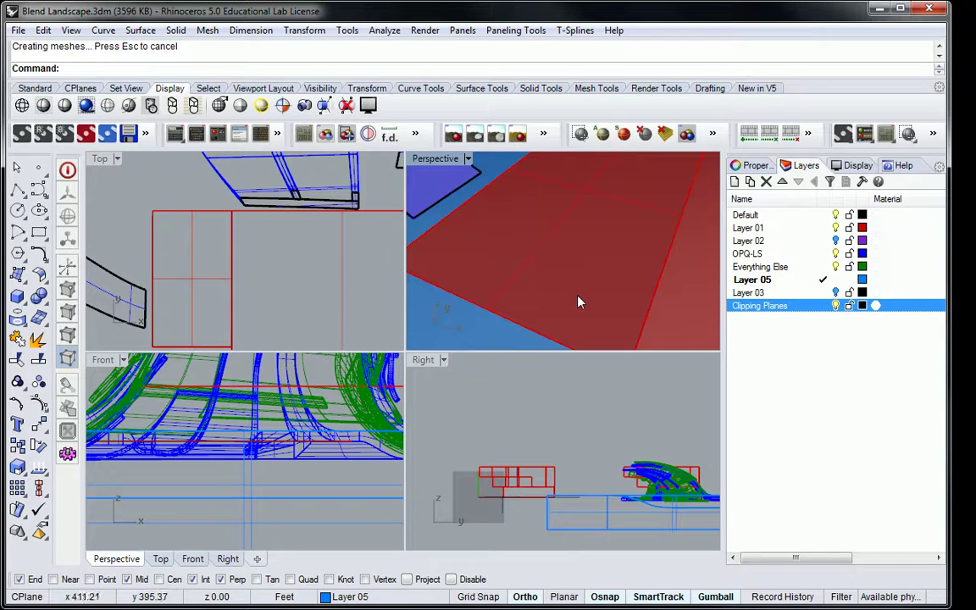
scroll(580, 298, down, 8)
right_drag(619, 291, 576, 251)
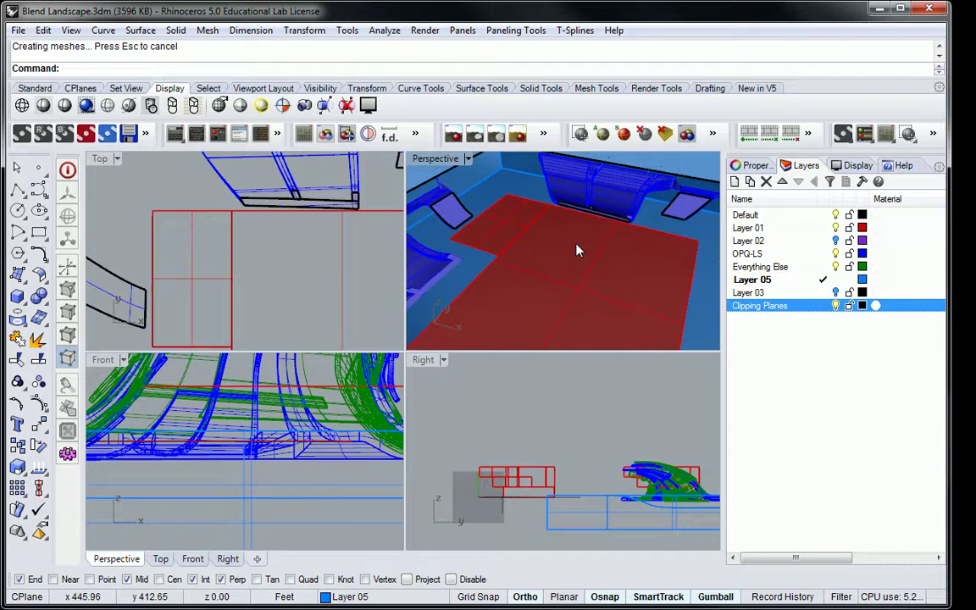
click(519, 220)
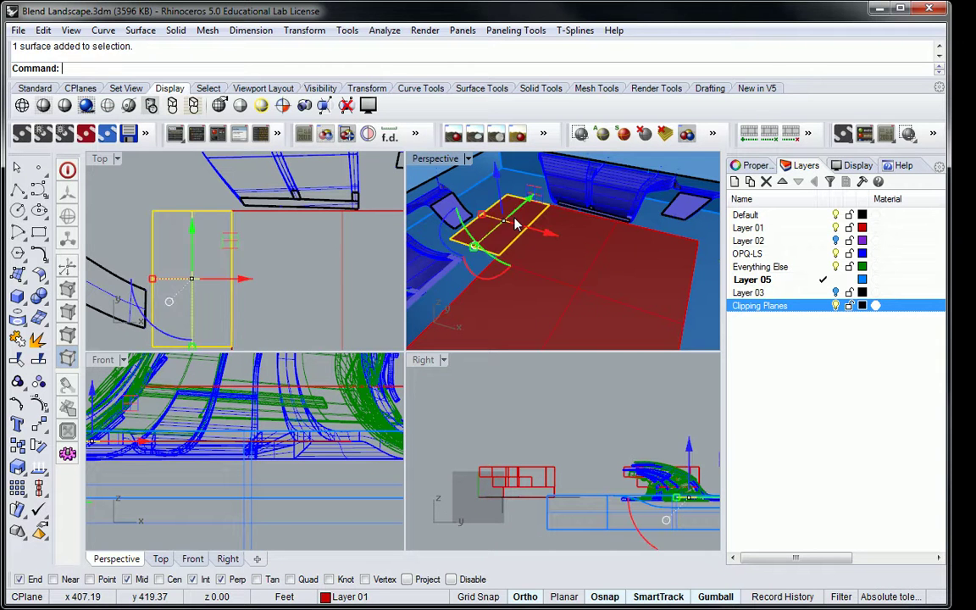
key(Delete)
Raise the clipping plane in the Right view in two small moves so it sections the panels above the rotated floor surfaces
scroll(272, 205, down, 3)
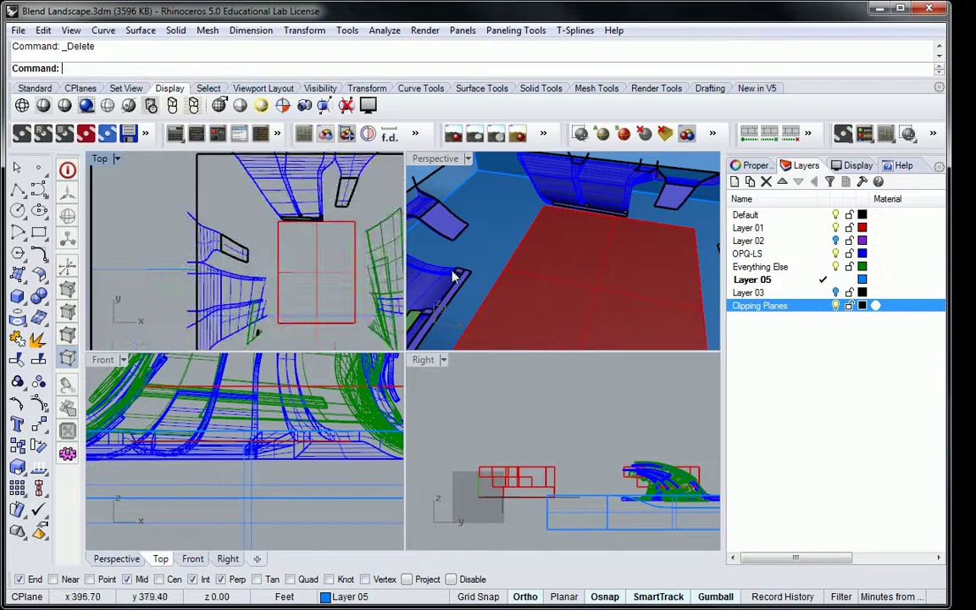
scroll(575, 265, down, 5)
right_drag(575, 264, 573, 269)
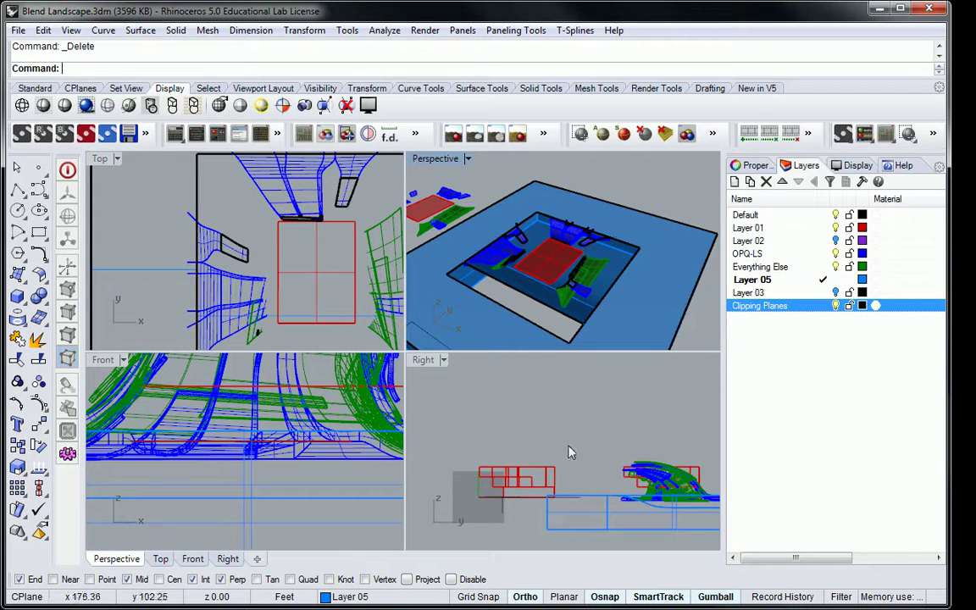
scroll(498, 504, up, 2)
click(504, 518)
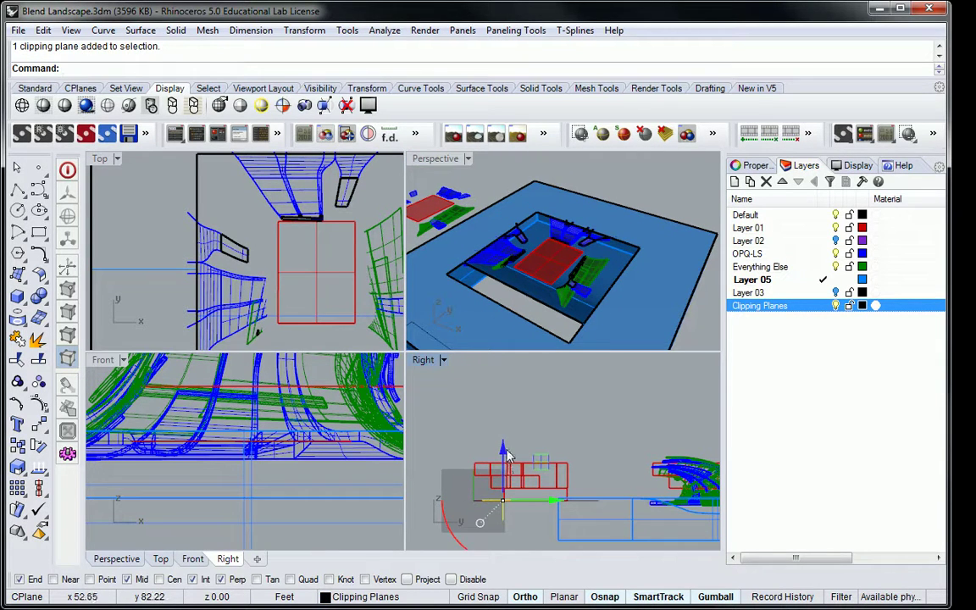
drag(505, 449, 504, 445)
right_drag(556, 251, 574, 223)
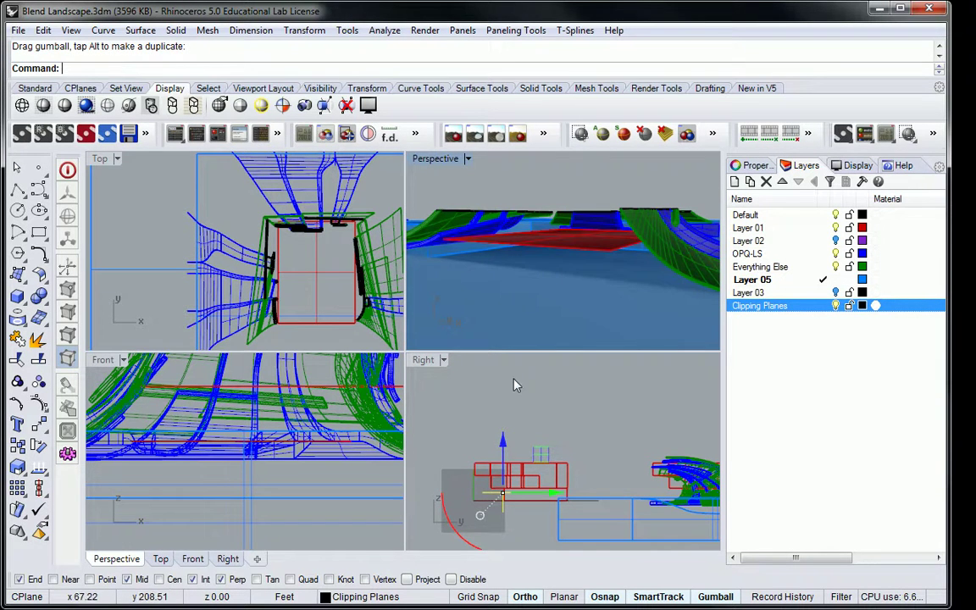
drag(501, 442, 503, 437)
right_drag(553, 238, 562, 257)
Examine in the Top view how the rotated floor surfaces meet the sectioned panels around them
right_drag(338, 255, 301, 238)
scroll(302, 241, up, 5)
click(295, 199)
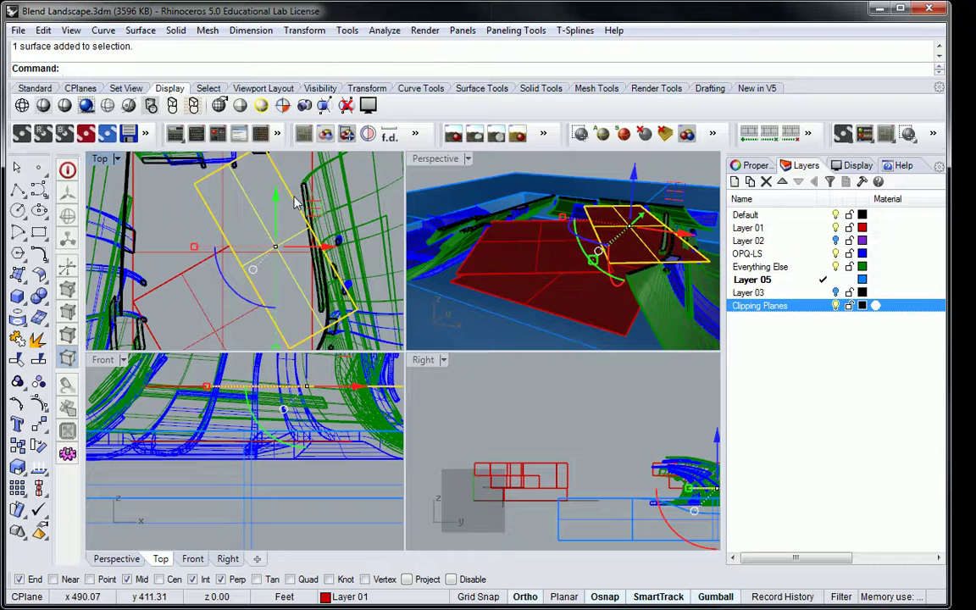
scroll(237, 181, down, 4)
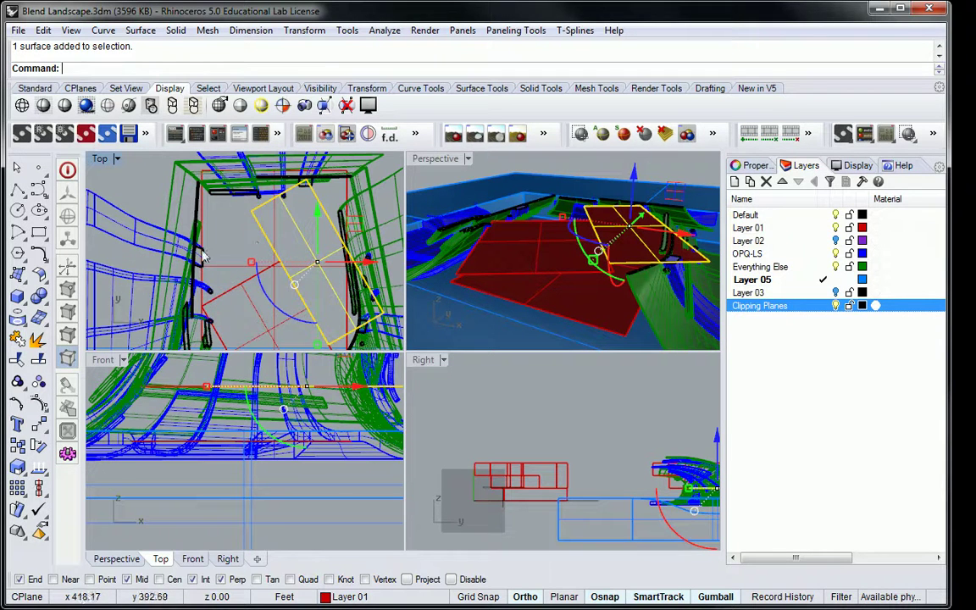
scroll(284, 246, up, 4)
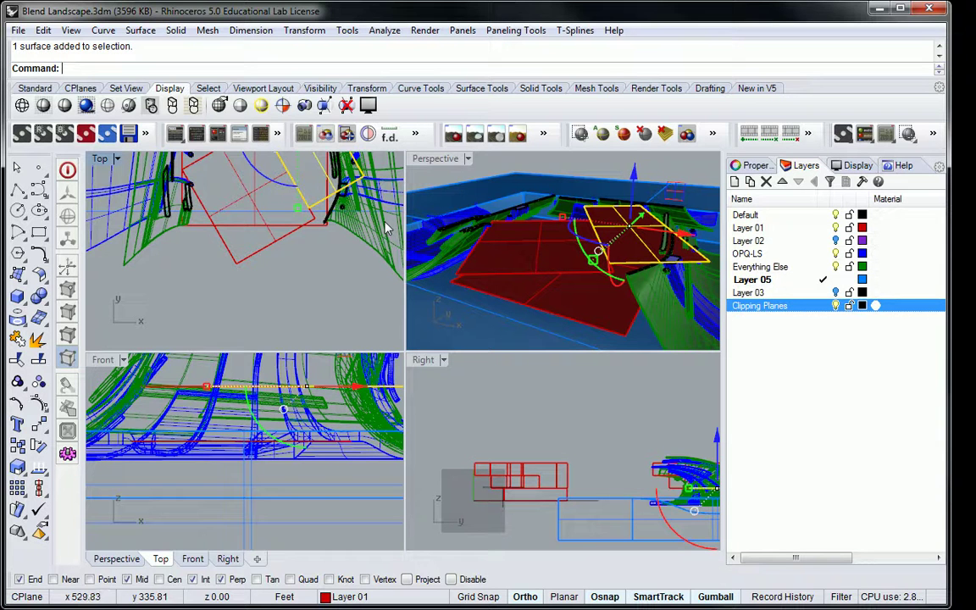
right_drag(283, 210, 270, 240)
right_drag(262, 198, 267, 268)
key(Escape)
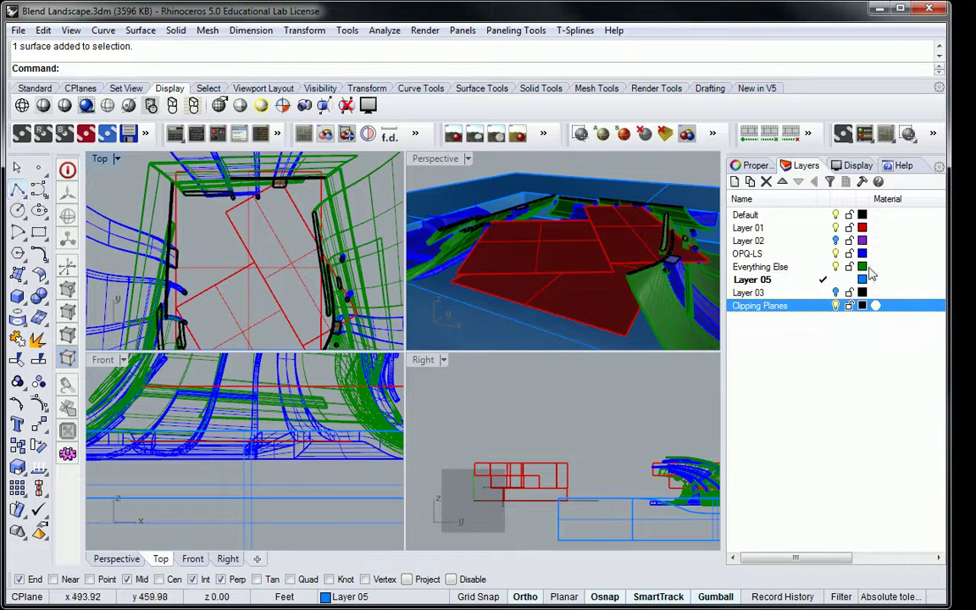
Make Layer 01 the current layer, start a polyline and enable the Near object snap
double_click(805, 229)
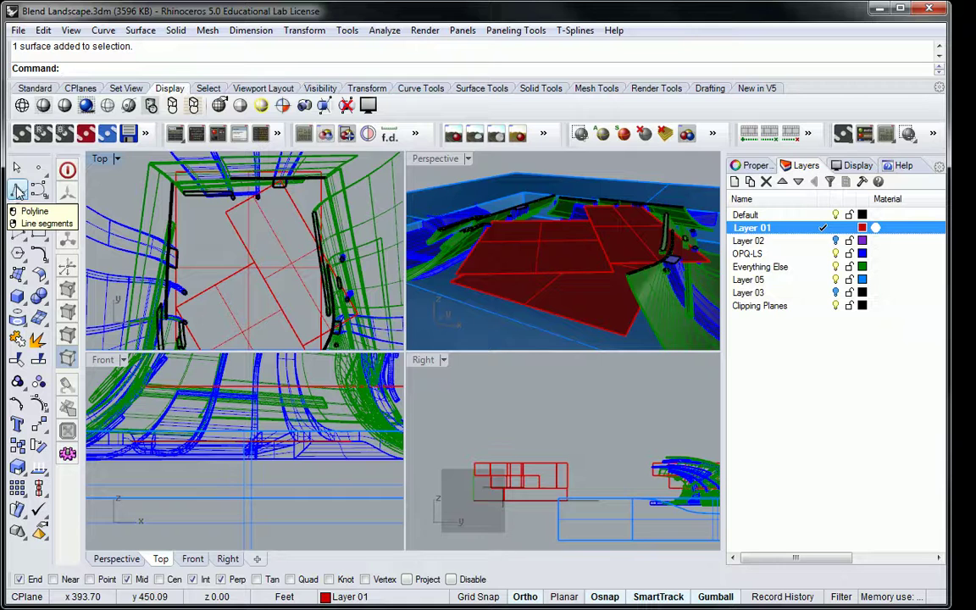
click(18, 191)
right_drag(195, 292, 209, 247)
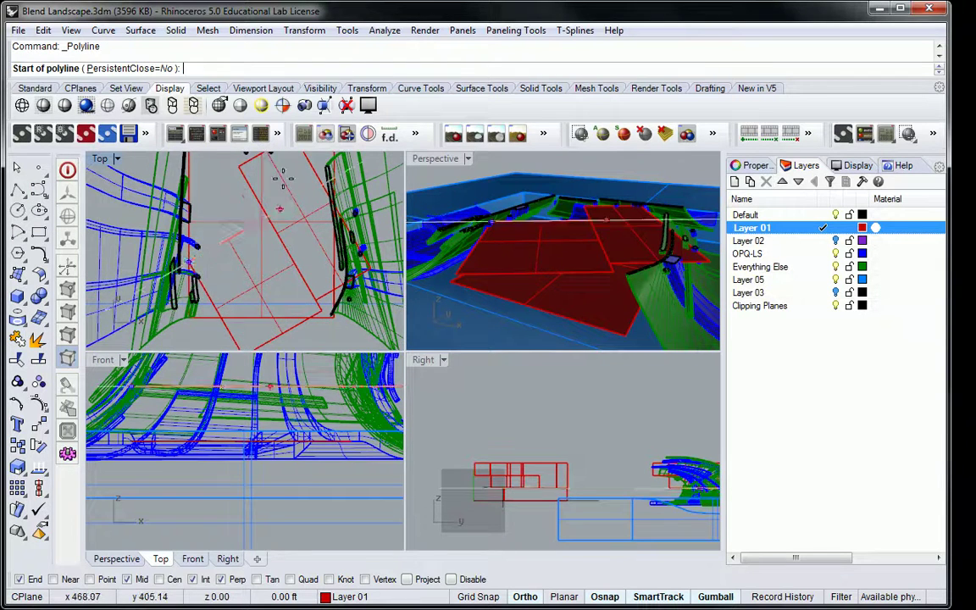
right_drag(284, 176, 244, 237)
key(Escape)
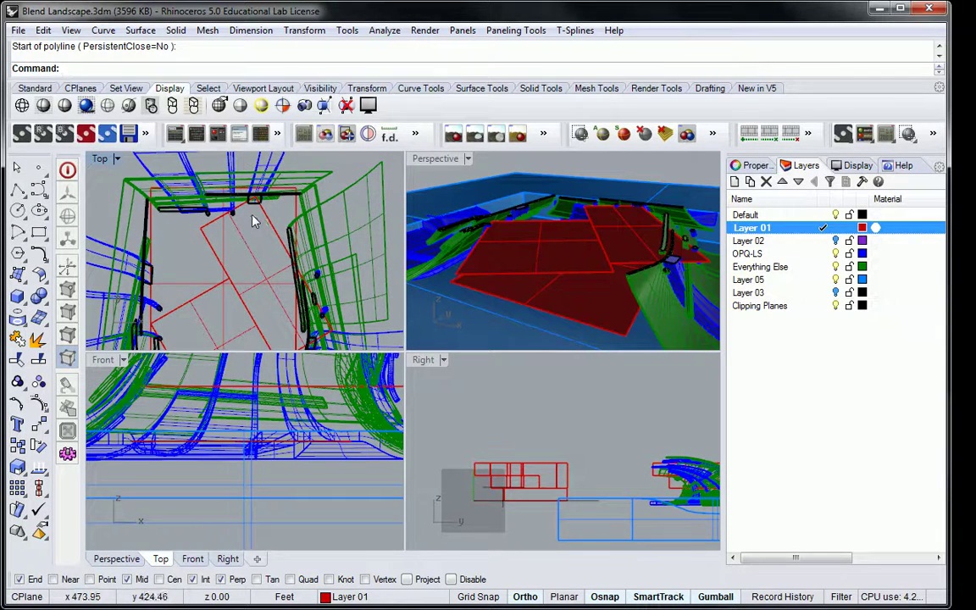
right_click(255, 222)
scroll(256, 204, up, 8)
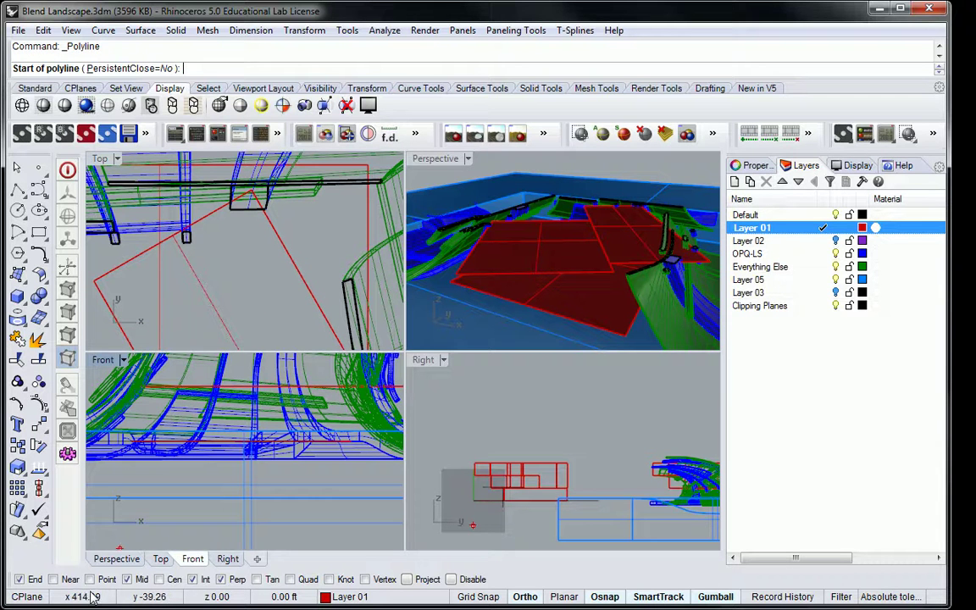
click(54, 579)
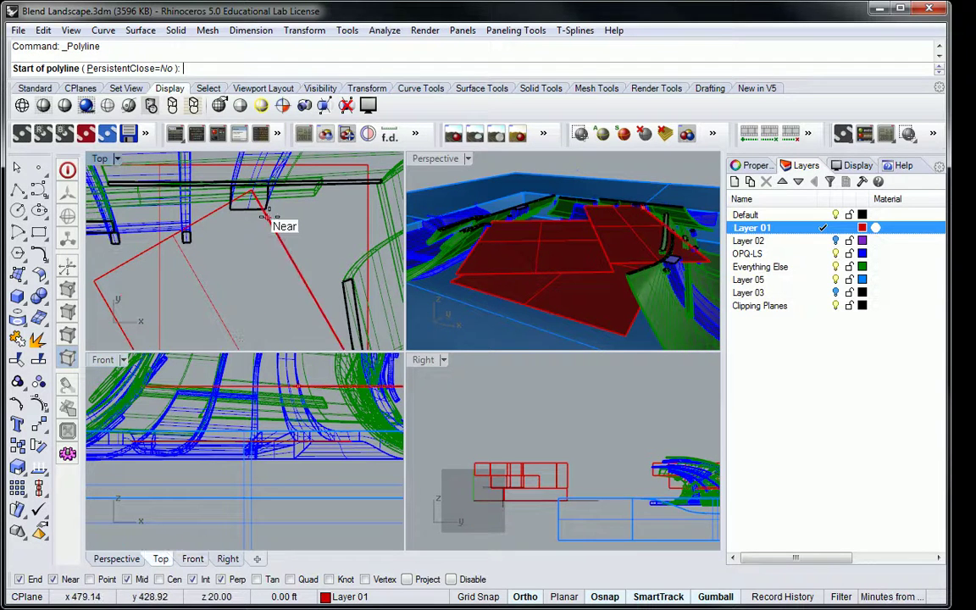
Try to trace the straight outline of the two rotated floor surfaces with a polyline in the Top view, starting near the upper panel
click(268, 215)
scroll(204, 251, down, 4)
right_drag(174, 285, 279, 229)
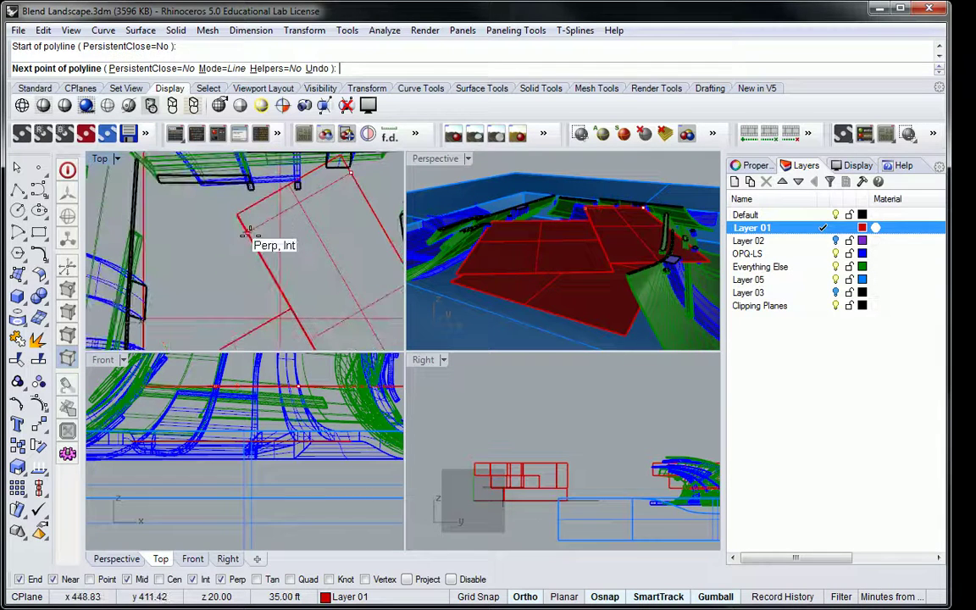
click(247, 233)
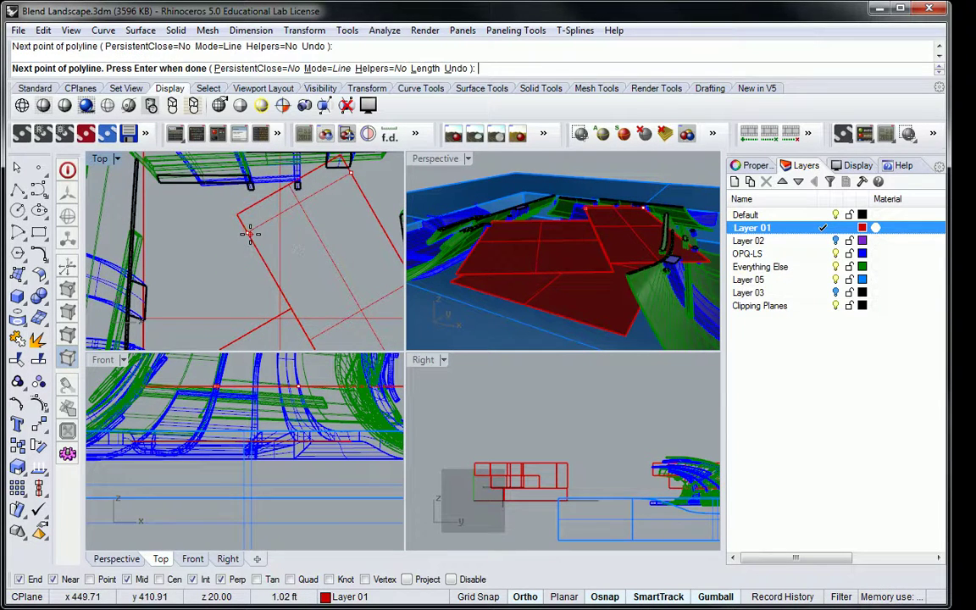
right_drag(277, 272, 320, 201)
click(292, 244)
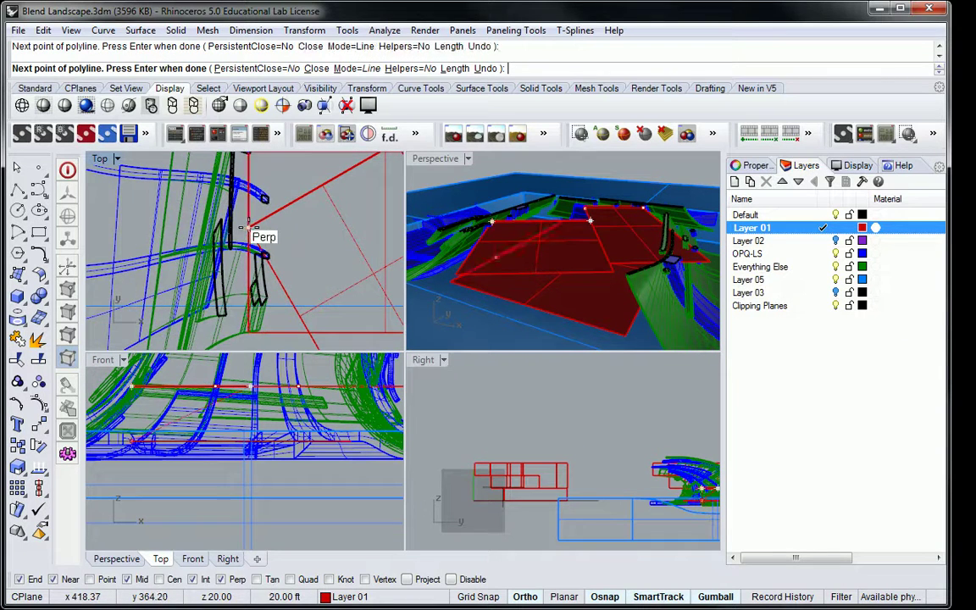
scroll(248, 227, down, 8)
click(295, 302)
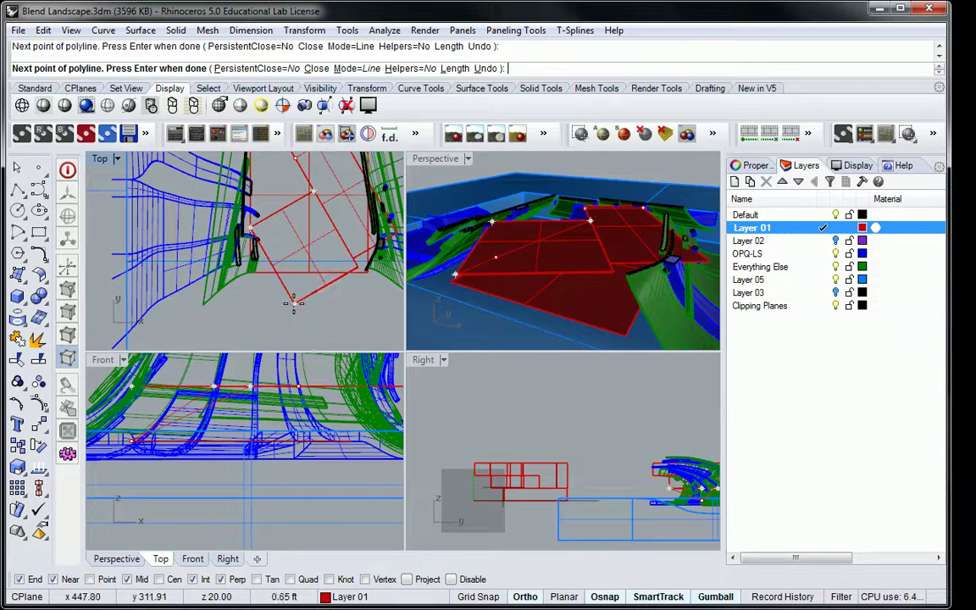
right_drag(357, 283, 304, 305)
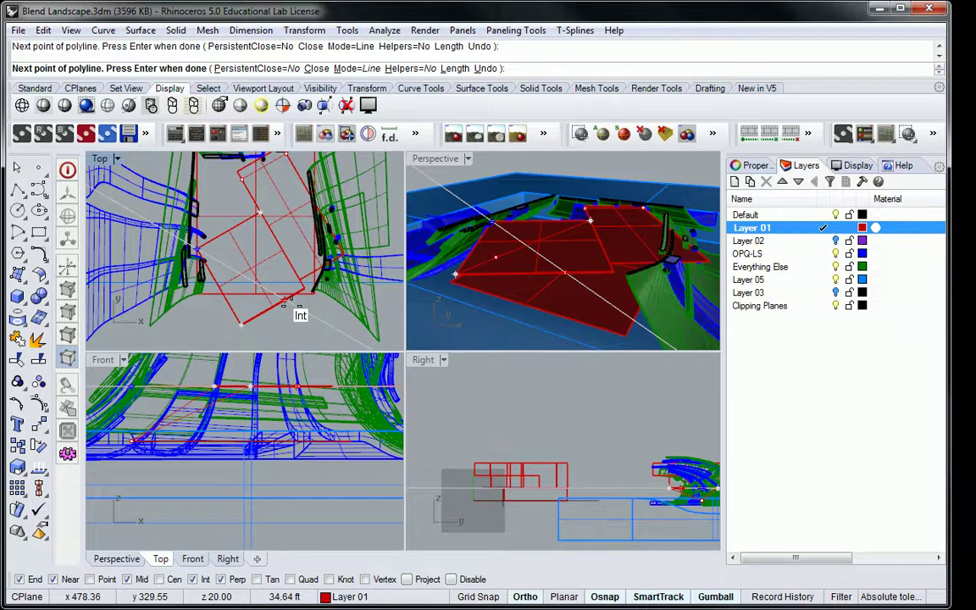
Try to continue the polyline in Arc mode from the lower floor surface's edge toward the panel beside it
text(a)
key(Return)
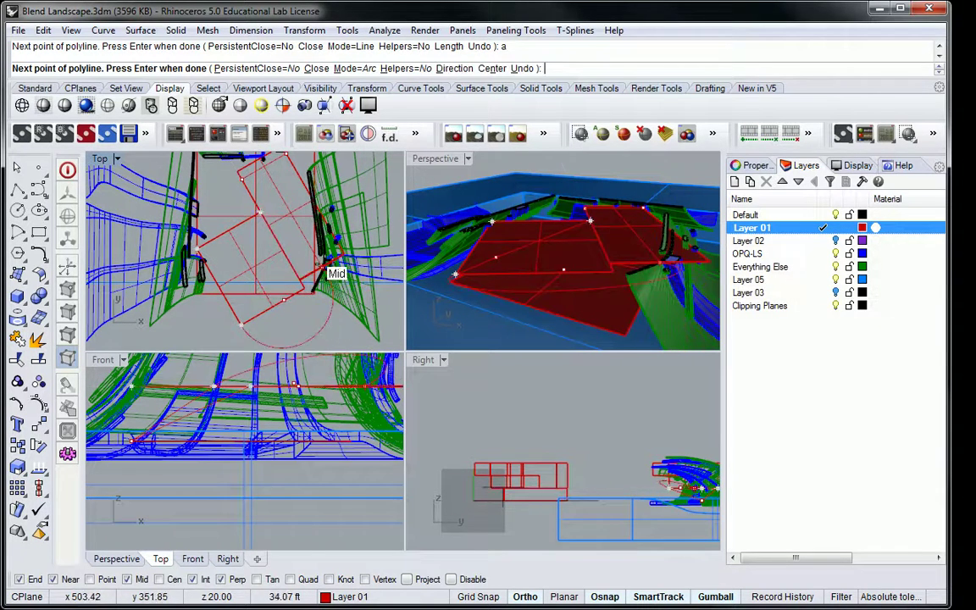
key(Return)
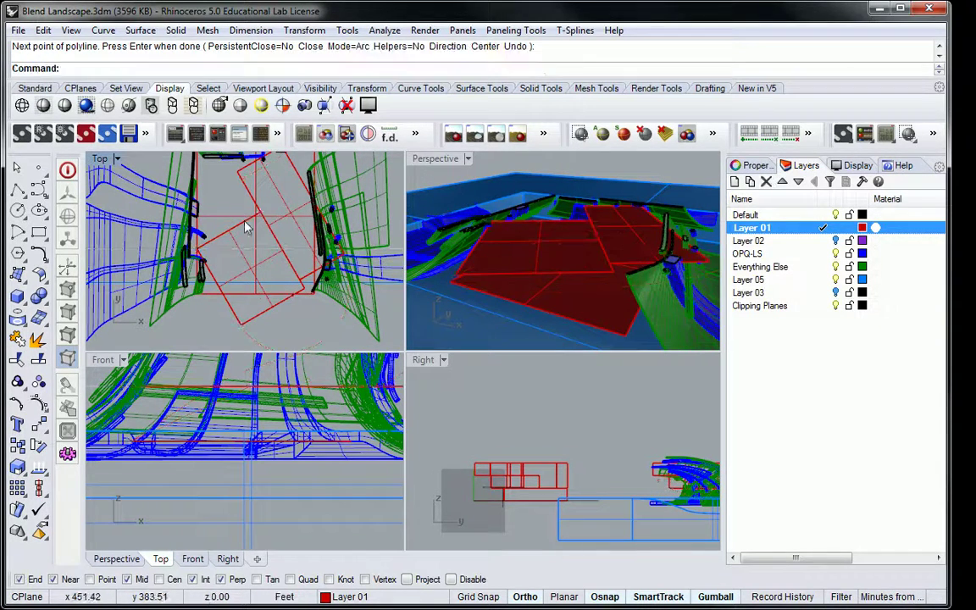
click(242, 224)
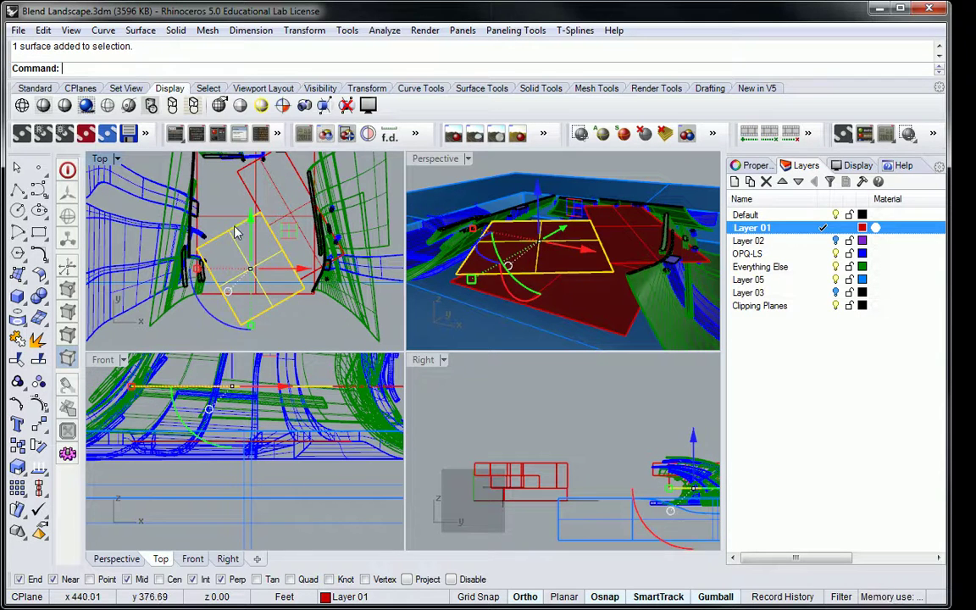
key(Escape)
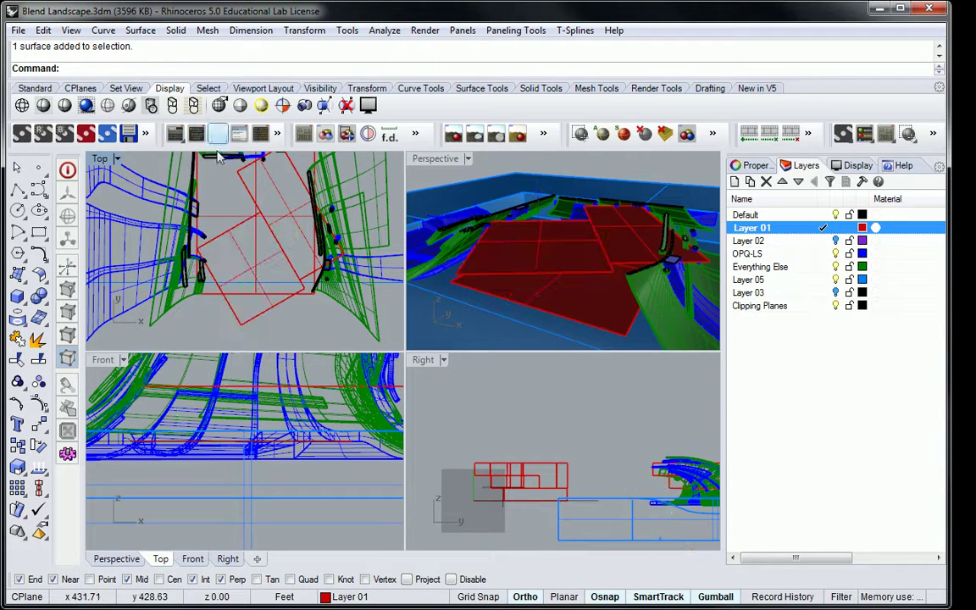
Start a polyline in Line mode beside the upper panel in the Top view and trace the upper floor surface to its junction with the lower surface
right_click(200, 142)
click(18, 188)
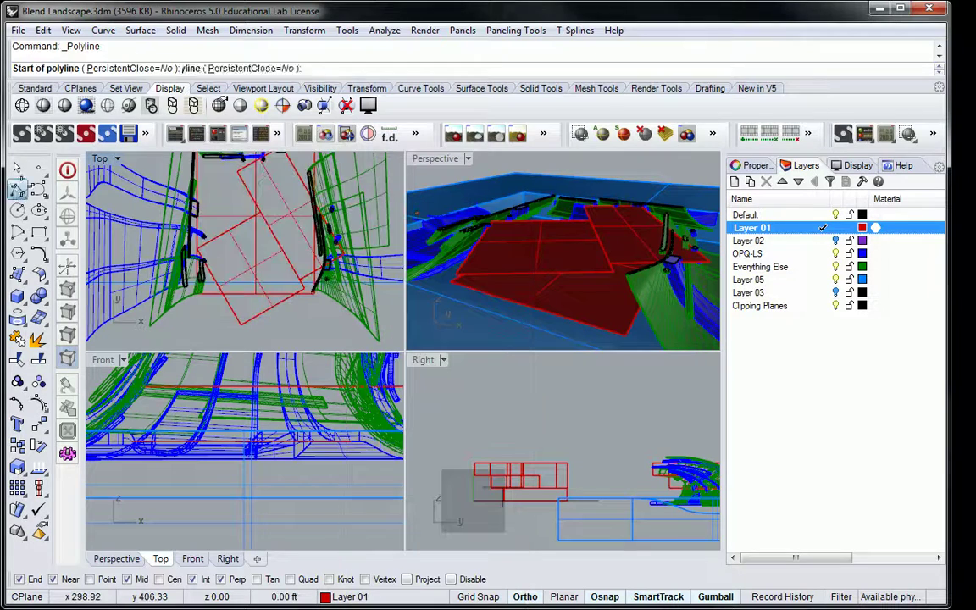
scroll(246, 246, up, 3)
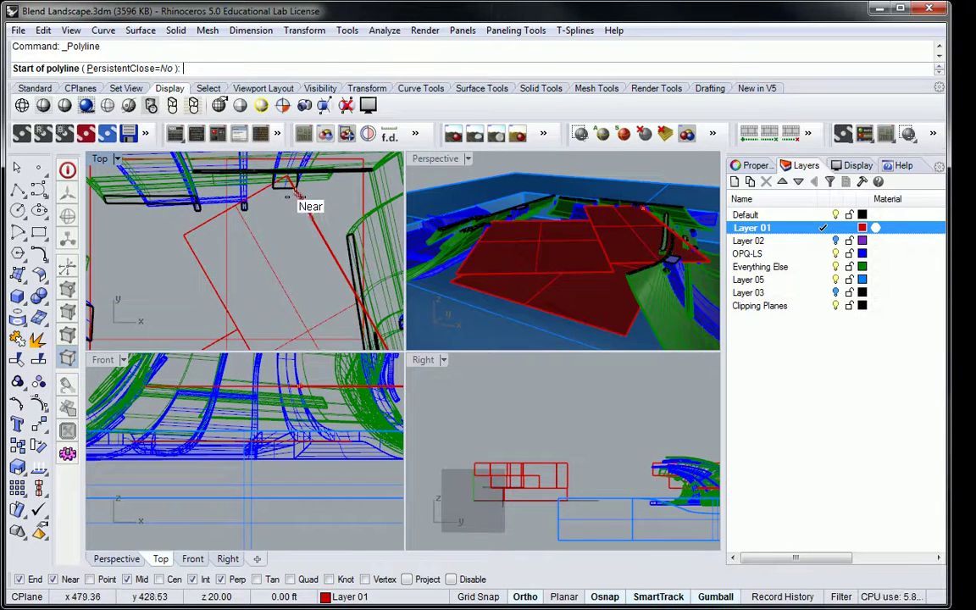
click(297, 194)
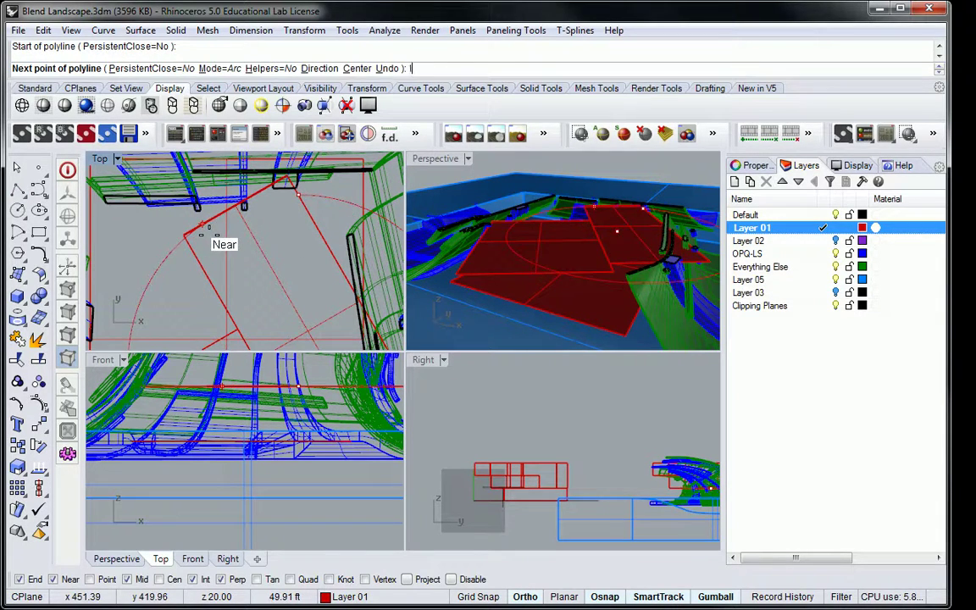
text(l)
key(Return)
click(190, 253)
scroll(251, 255, up, 3)
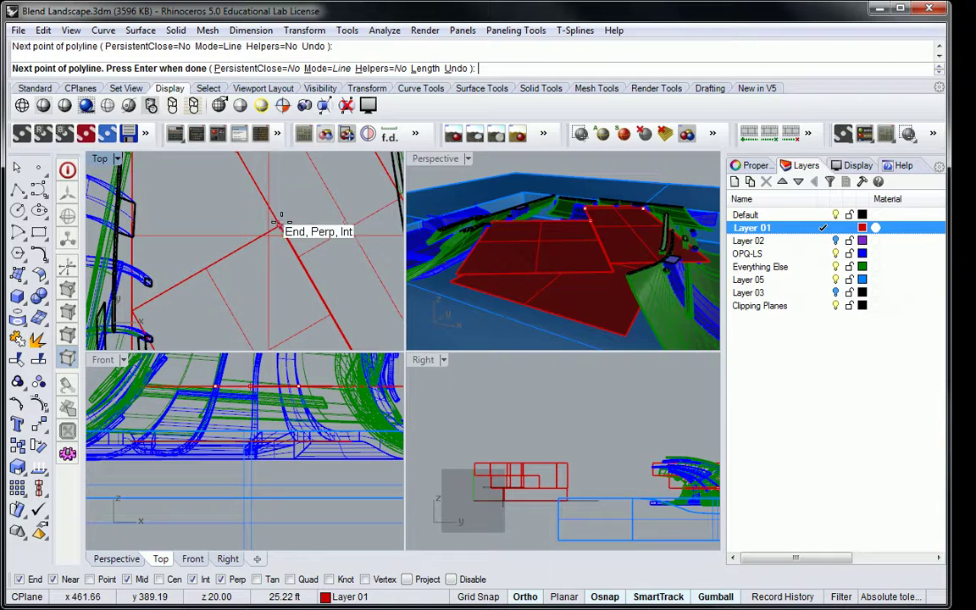
click(280, 227)
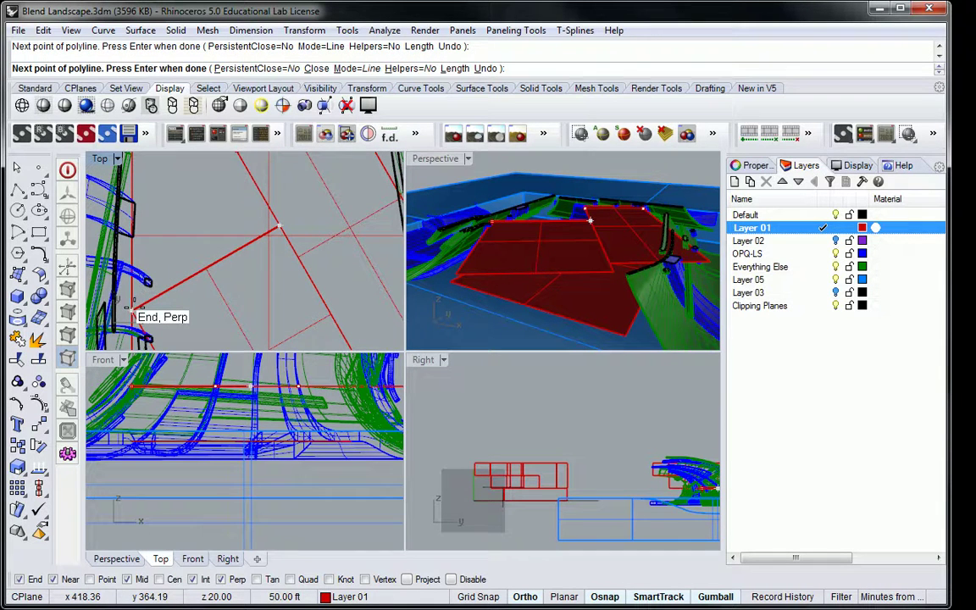
Continue the polyline along the lower floor surface's edges through its side corner to its lowest corner and finish it
scroll(131, 308, up, 2)
click(141, 307)
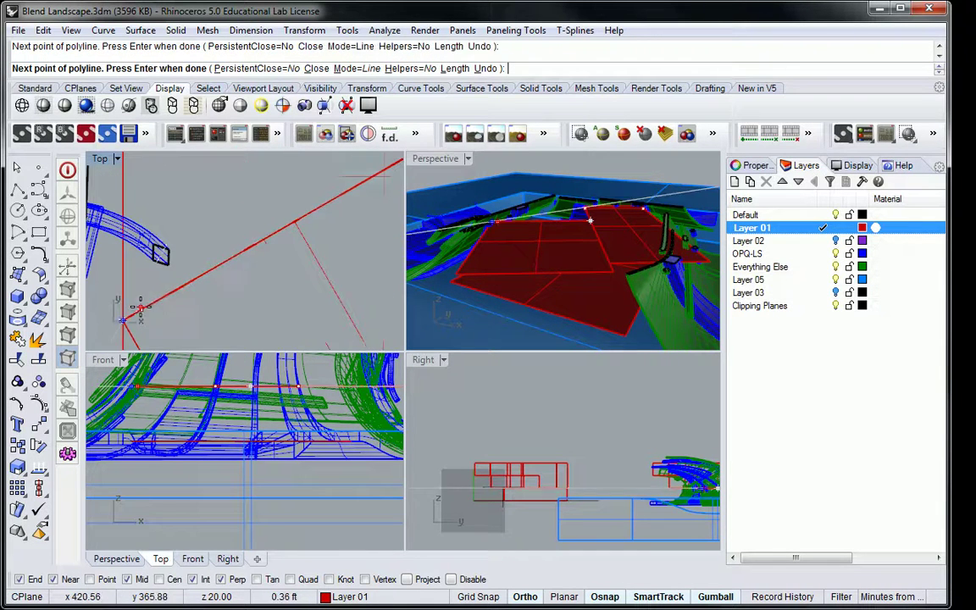
scroll(141, 307, down, 5)
right_drag(157, 316, 160, 216)
right_drag(197, 321, 236, 277)
click(217, 273)
right_click(219, 270)
scroll(236, 255, down, 6)
scroll(242, 280, down, 3)
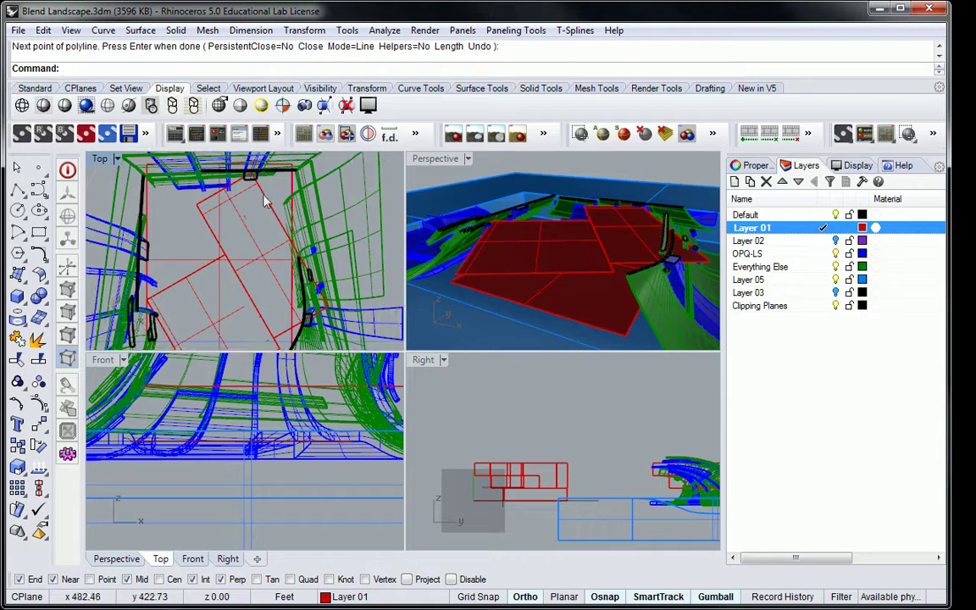
Draw a second polyline from the first one's start along the upper floor surface's outer edge to the side panel and on beside the panel
scroll(262, 195, up, 3)
key(Return)
click(254, 177)
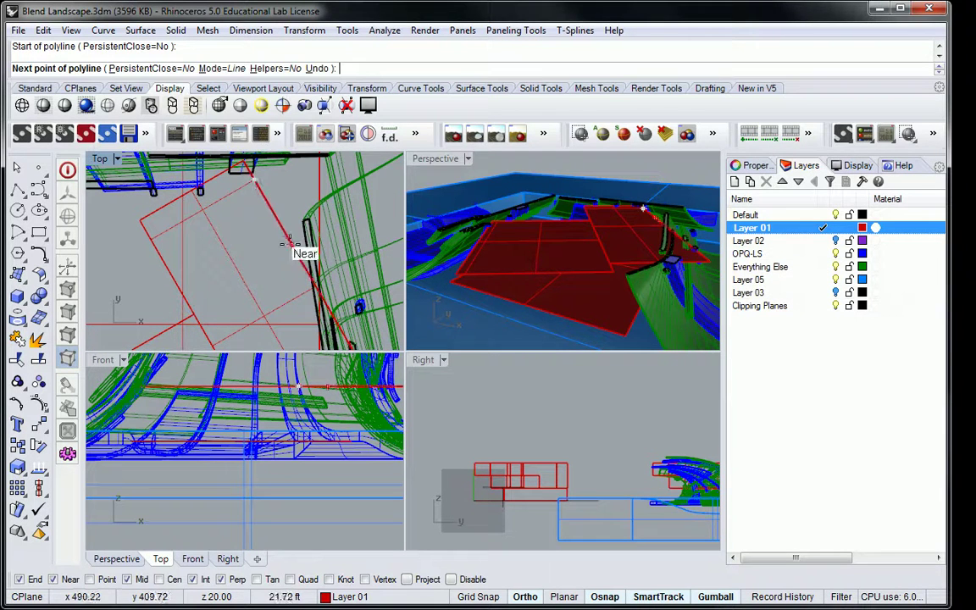
scroll(292, 263, up, 2)
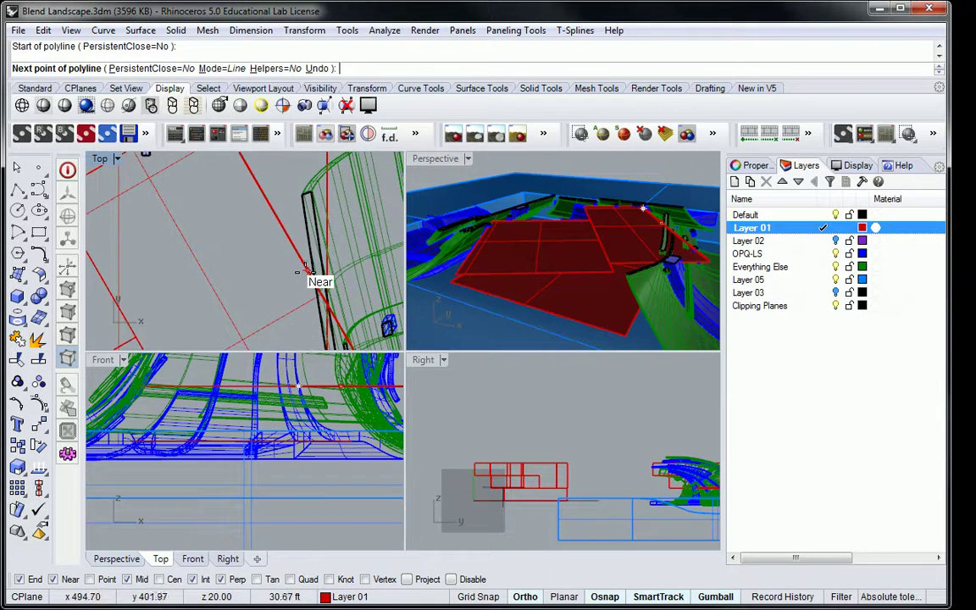
click(305, 271)
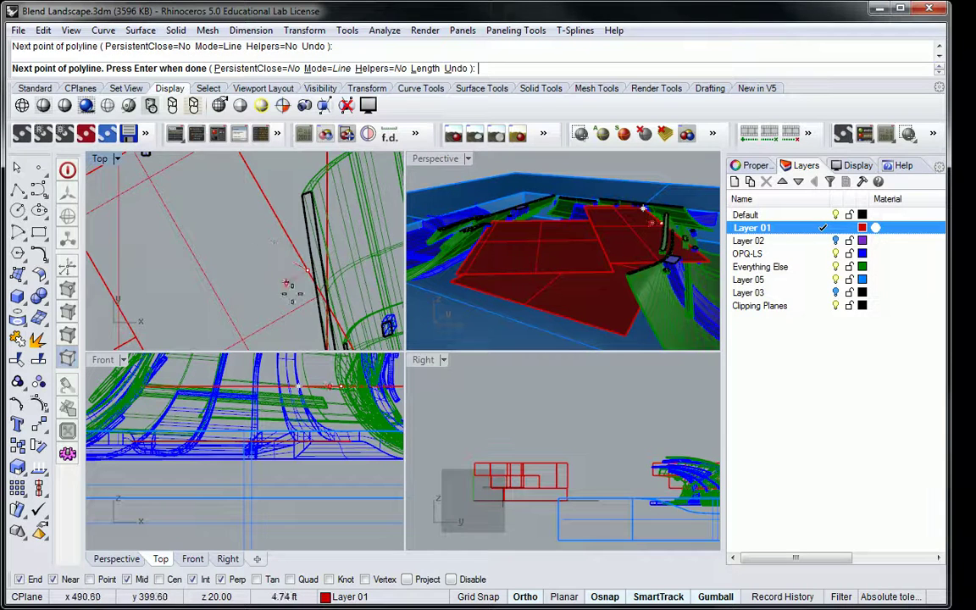
scroll(292, 297, down, 3)
scroll(280, 212, up, 2)
scroll(335, 271, up, 1)
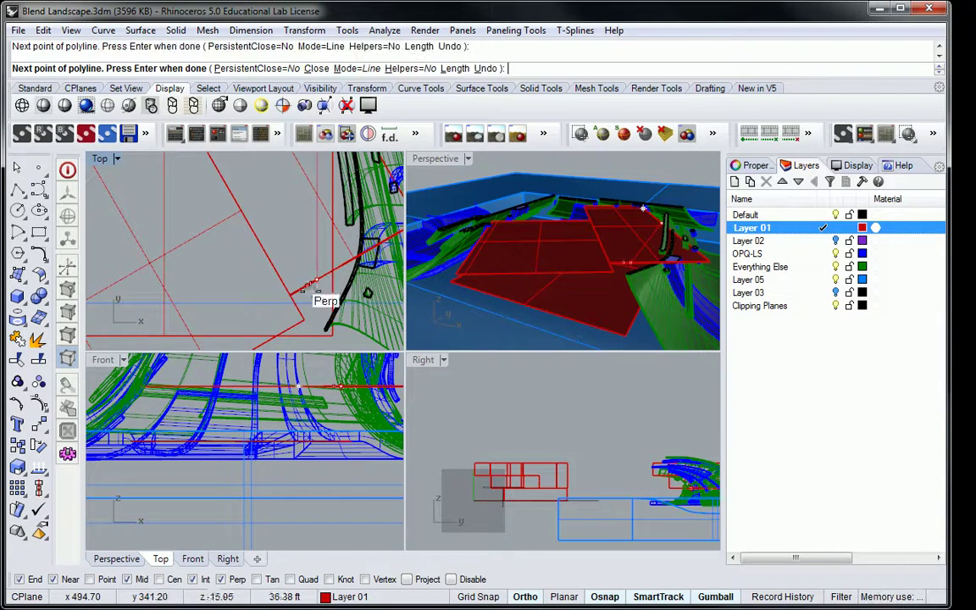
Continue the second polyline in Arc mode around to the first polyline's end at the lower floor surface's lowest corner
scroll(315, 305, down, 4)
text(a)
key(Return)
scroll(288, 269, up, 3)
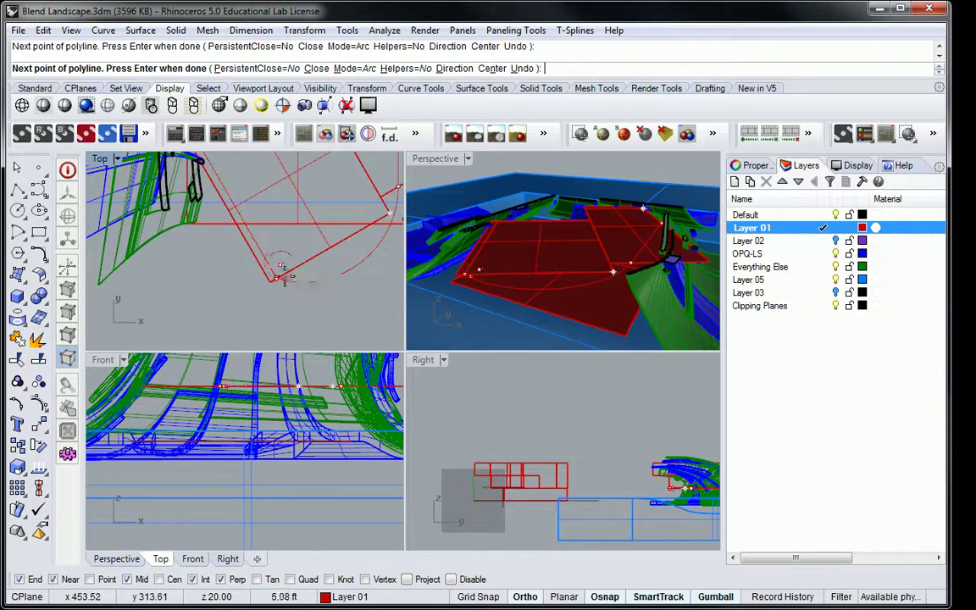
key(Return)
scroll(310, 230, down, 5)
right_drag(335, 217, 305, 286)
scroll(307, 296, down, 2)
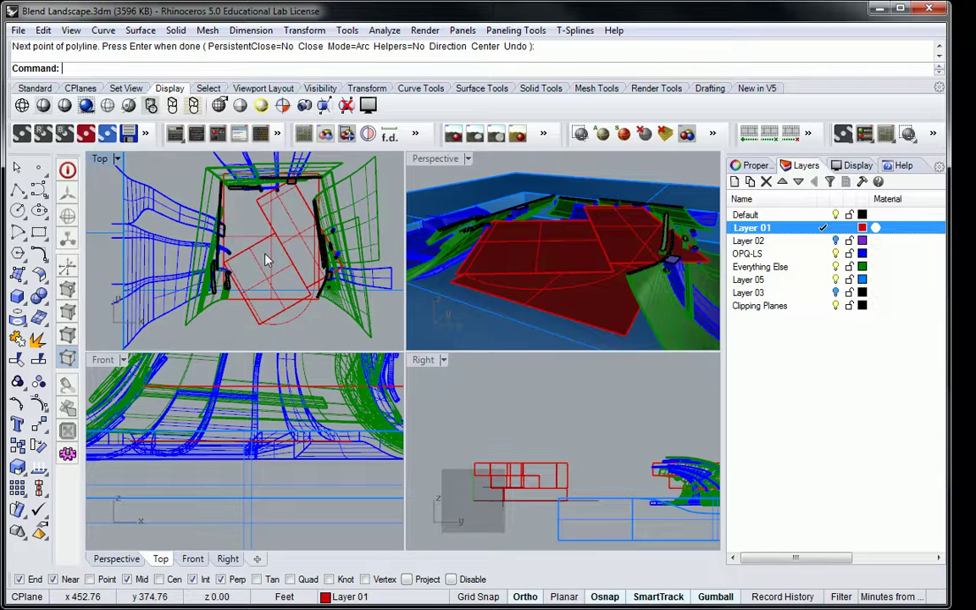
Delete the two rotated rectangular floor surfaces inside the traced outline
scroll(271, 210, up, 2)
click(271, 200)
click(267, 203)
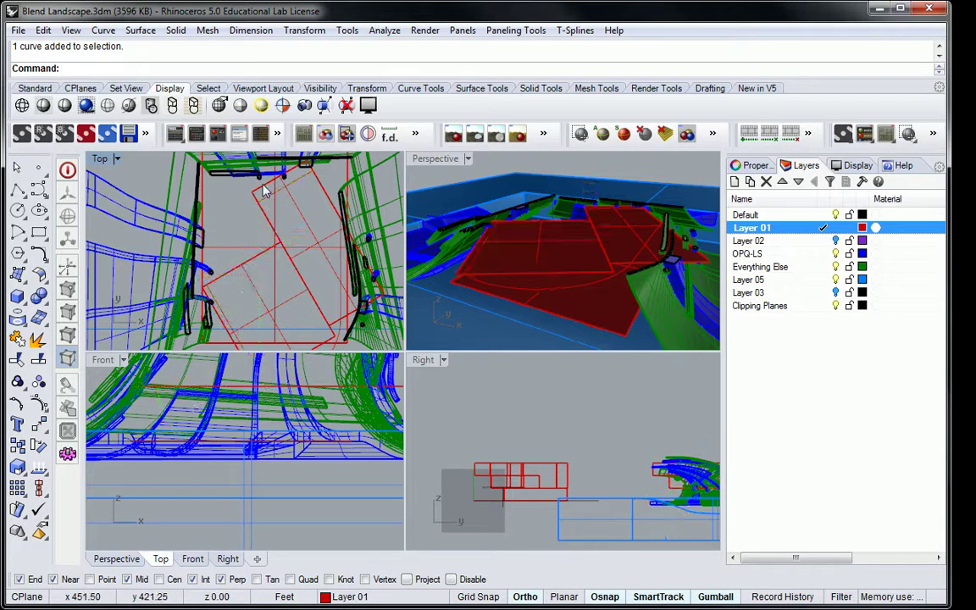
click(263, 185)
key(Delete)
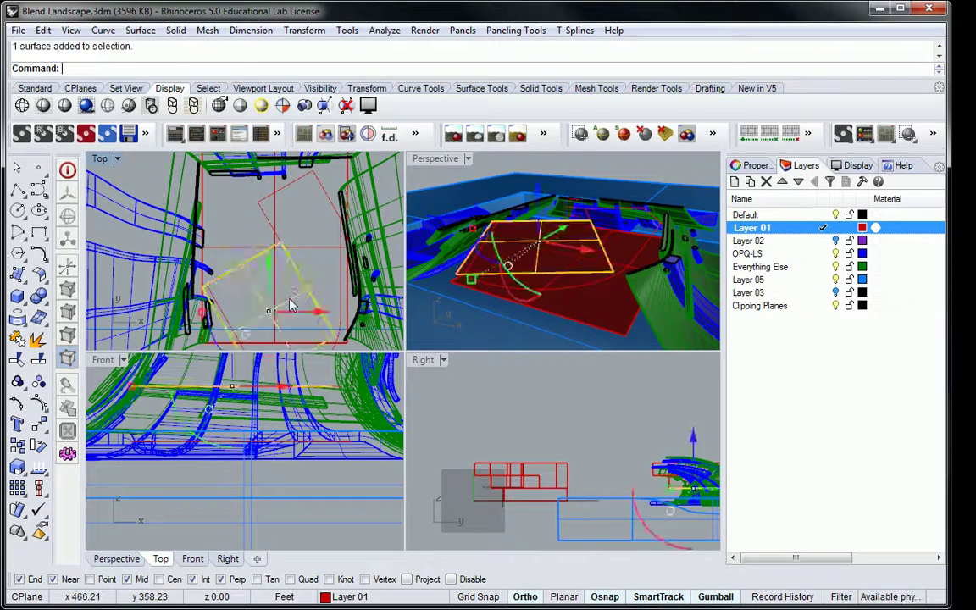
Join the straight-edged and curved polylines into one closed floor outline
scroll(290, 254, down, 3)
scroll(331, 298, up, 3)
click(312, 286)
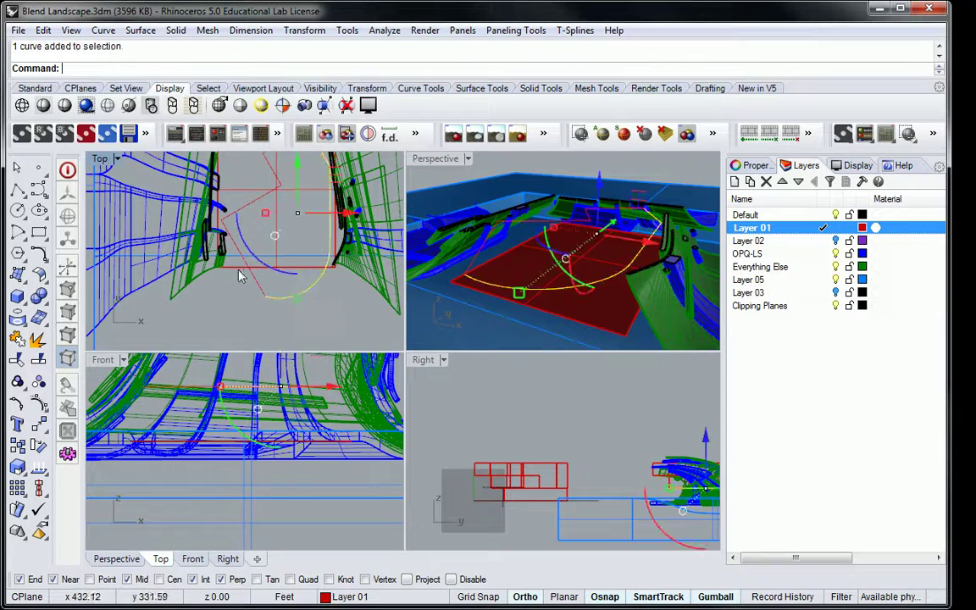
scroll(254, 280, down, 3)
right_drag(279, 280, 286, 254)
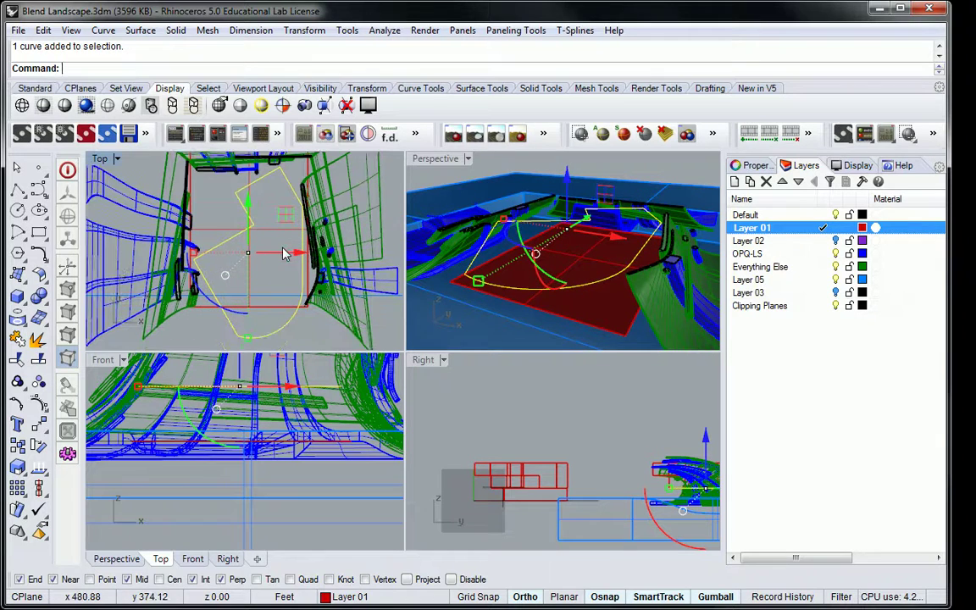
text(join)
key(Return)
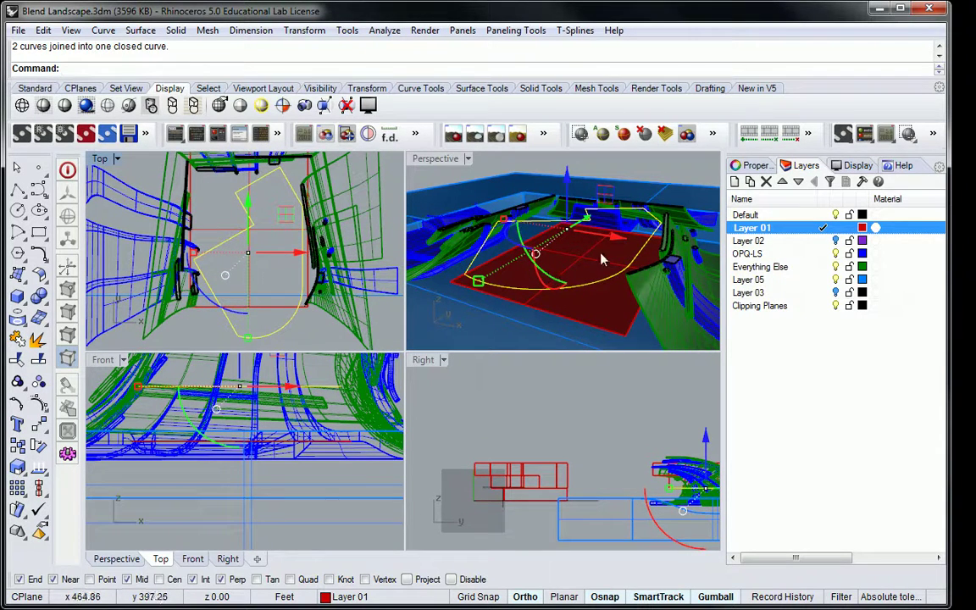
Create a planar surface from the closed floor outline with PlanarSrf
right_drag(541, 231, 559, 223)
scroll(559, 223, up, 2)
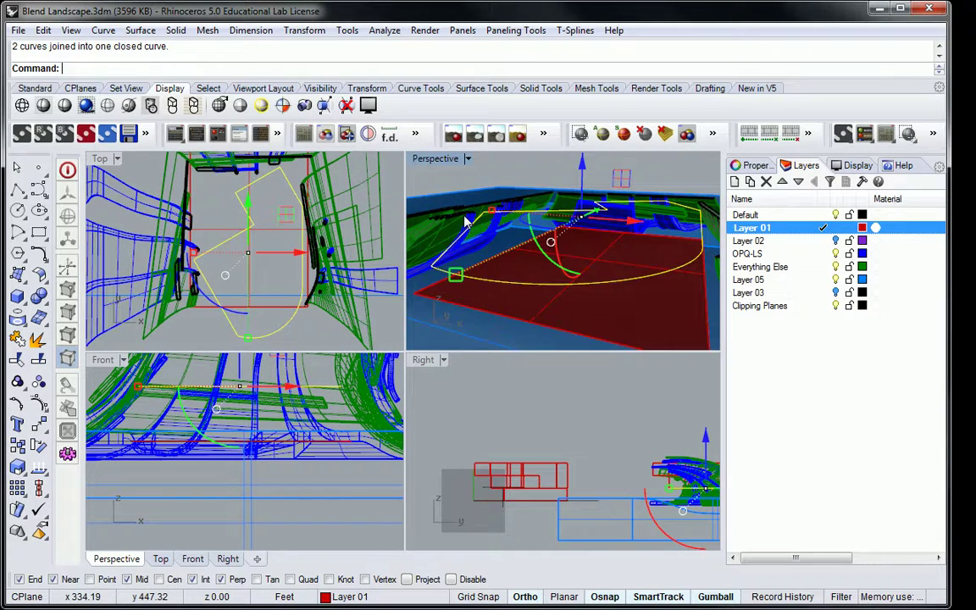
mouse_move(623, 279)
right_down()
mouse_move(597, 255)
mouse_move(619, 269)
right_up()
scroll(547, 218, down, 2)
right_drag(547, 217, 557, 219)
right_drag(299, 233, 291, 234)
text(PlanarSrf)
key(Return)
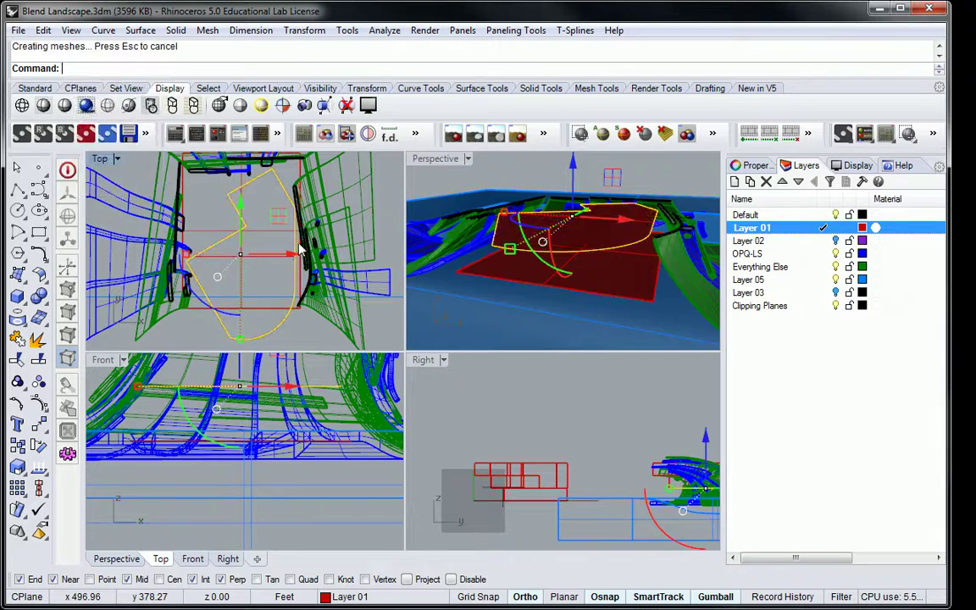
Raise the clipping plane about 23 ft in the Right view to section the panels at the next floor level
click(556, 278)
right_drag(556, 279, 616, 261)
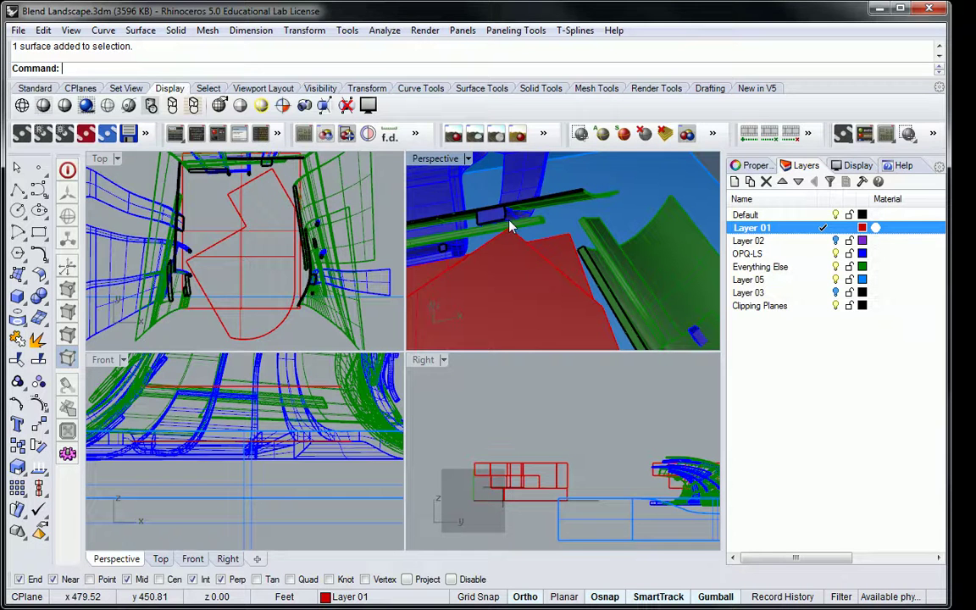
scroll(313, 264, down, 5)
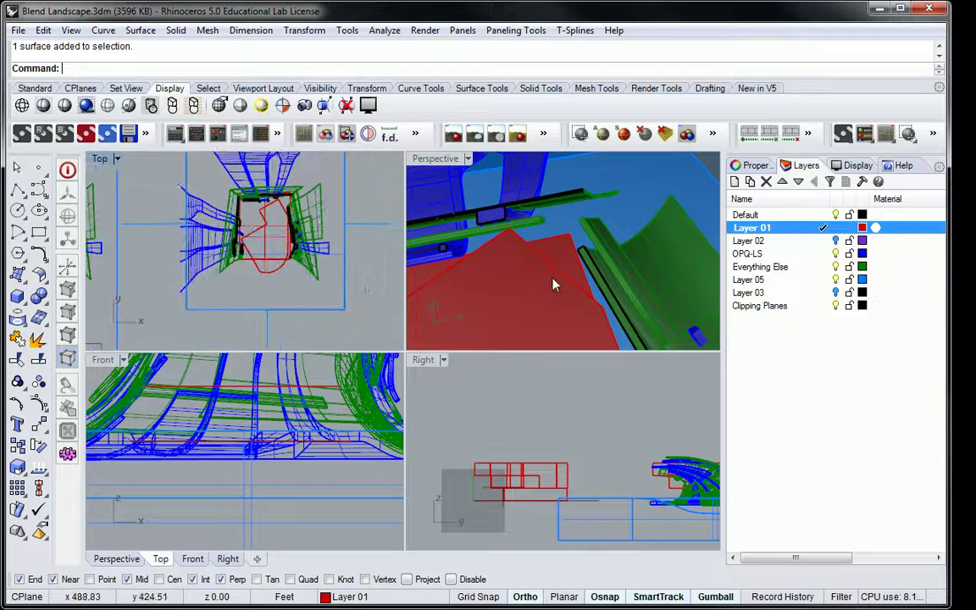
scroll(555, 280, down, 7)
scroll(543, 270, up, 5)
right_drag(561, 288, 577, 266)
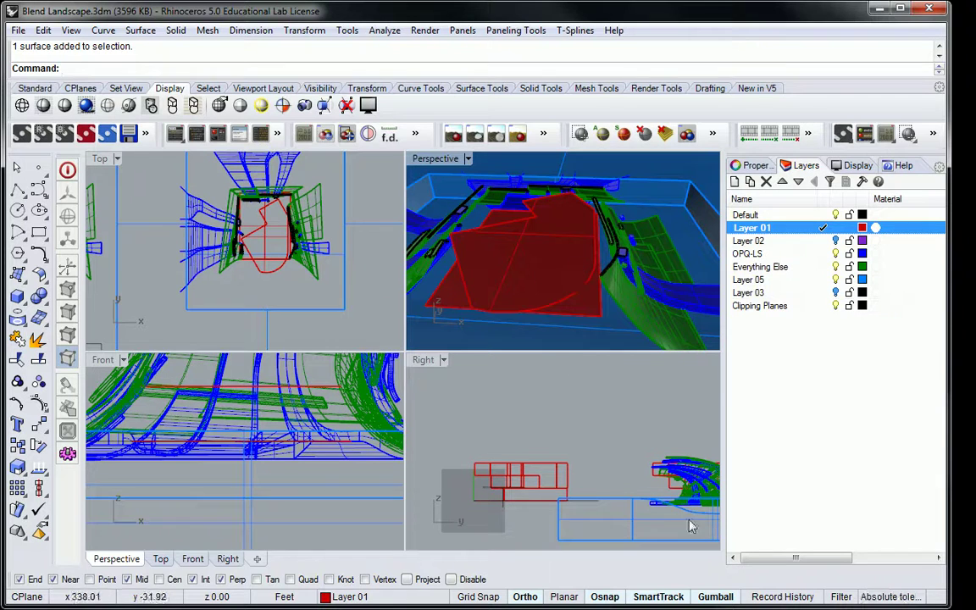
click(493, 509)
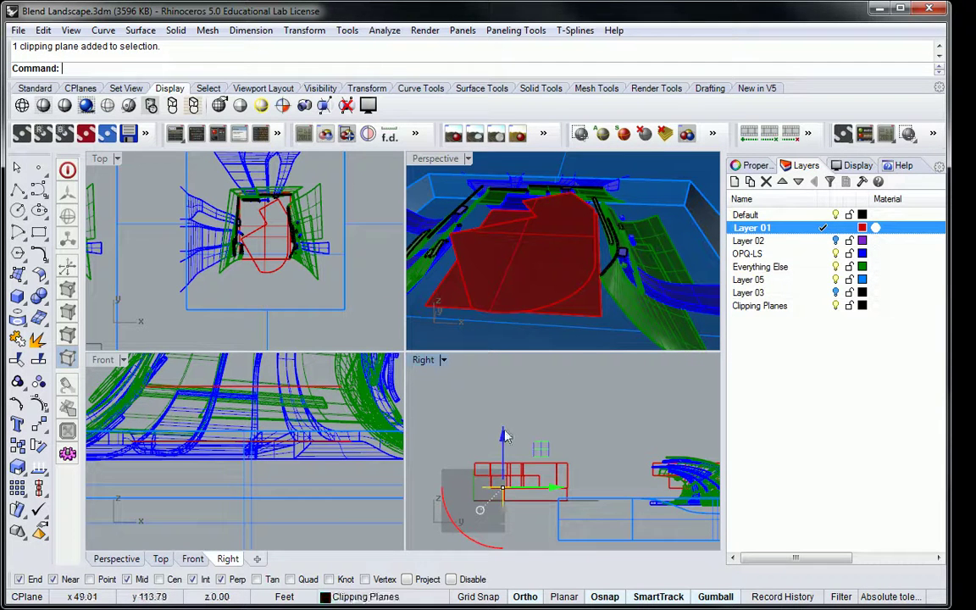
drag(504, 435, 502, 426)
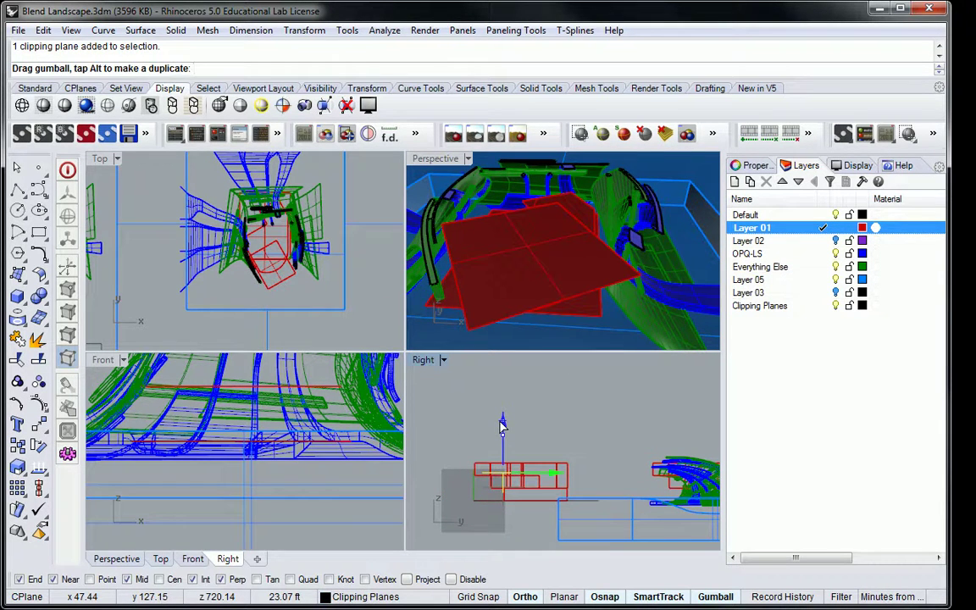
right_drag(527, 283, 572, 224)
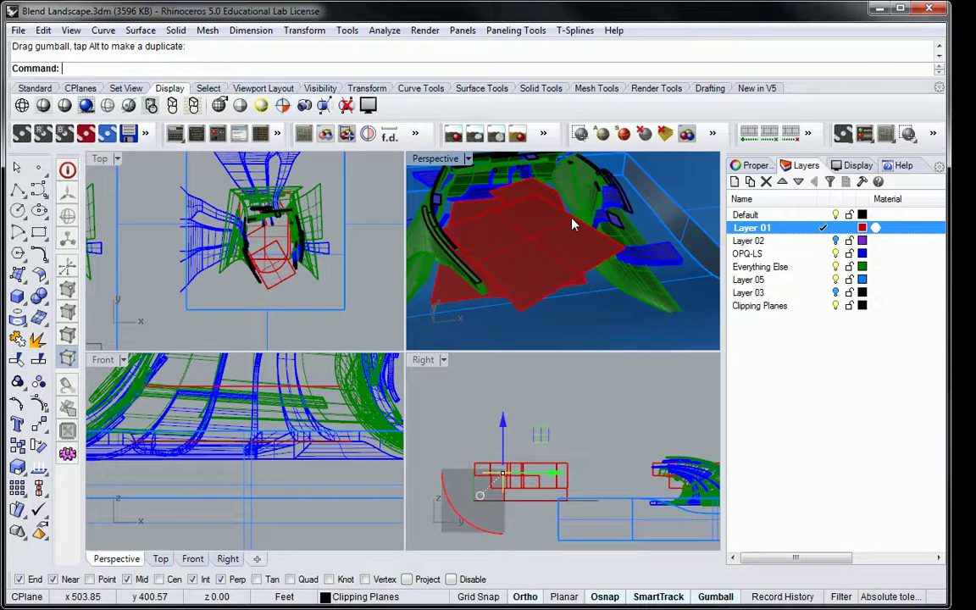
right_drag(491, 190, 555, 200)
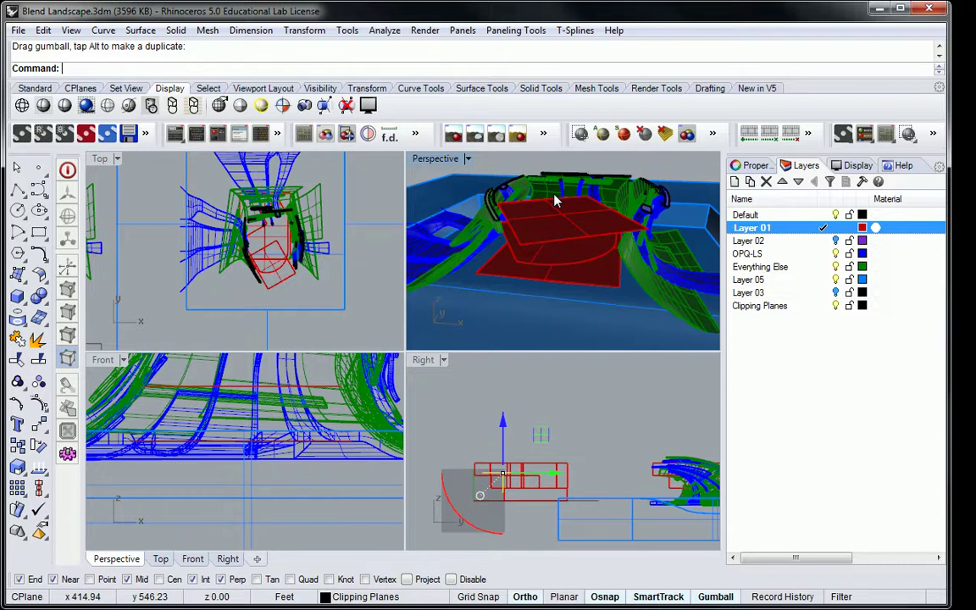
Try to extrude the three floor surfaces into solids 1 ft thick with ExtrudeSrf and Solid=Yes
click(585, 220)
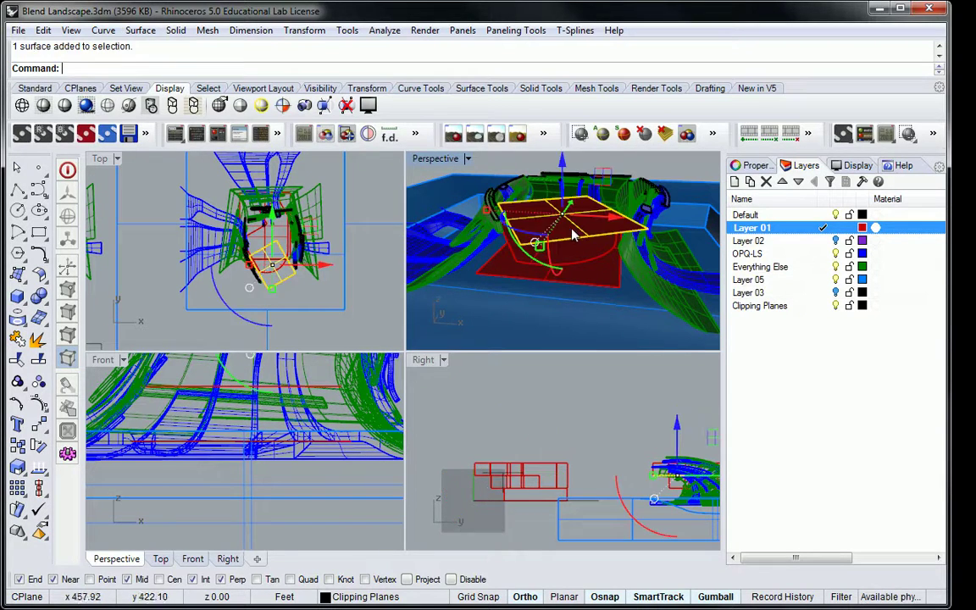
shift+click(589, 256)
shift+click(602, 274)
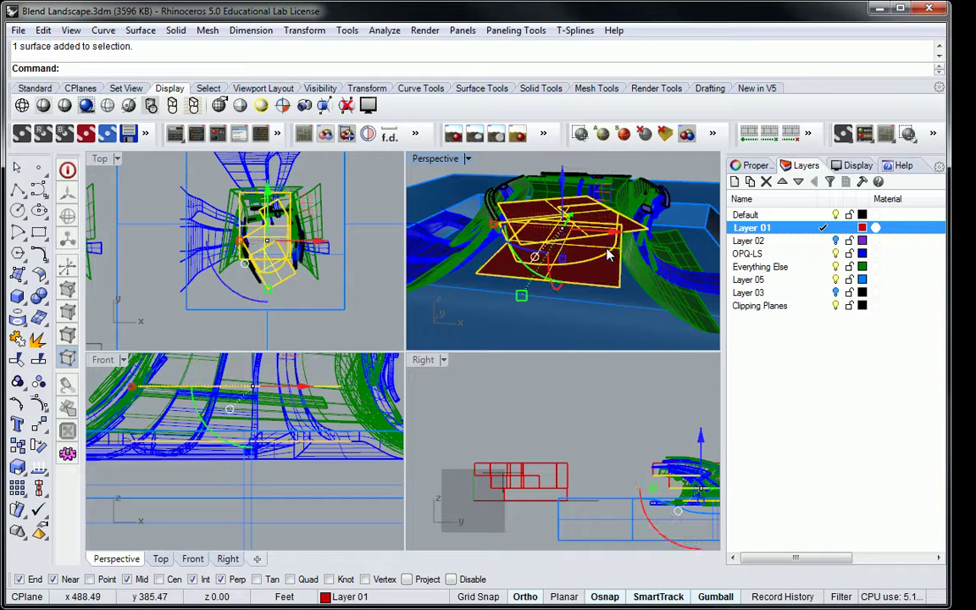
text(Extrudesrf)
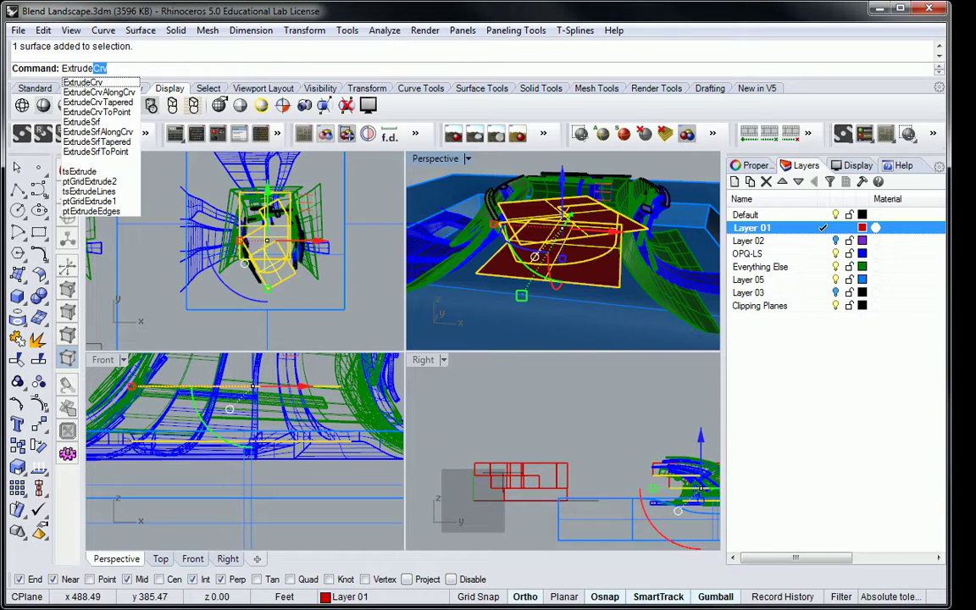
key(Return)
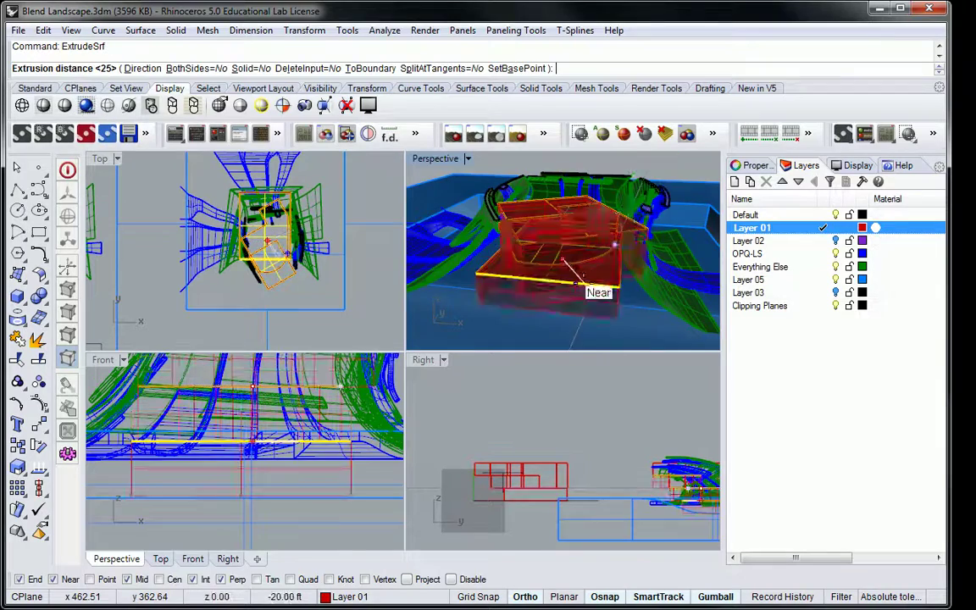
click(244, 68)
scroll(288, 458, down, 6)
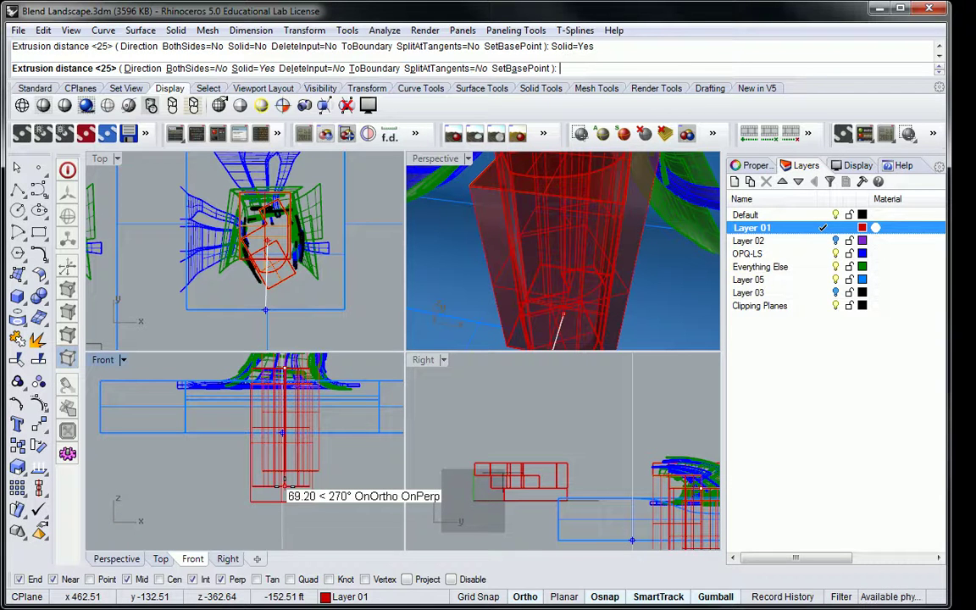
text(11)
key(Return)
Undo the solid extrusion of the floor surfaces
right_drag(556, 208, 632, 257)
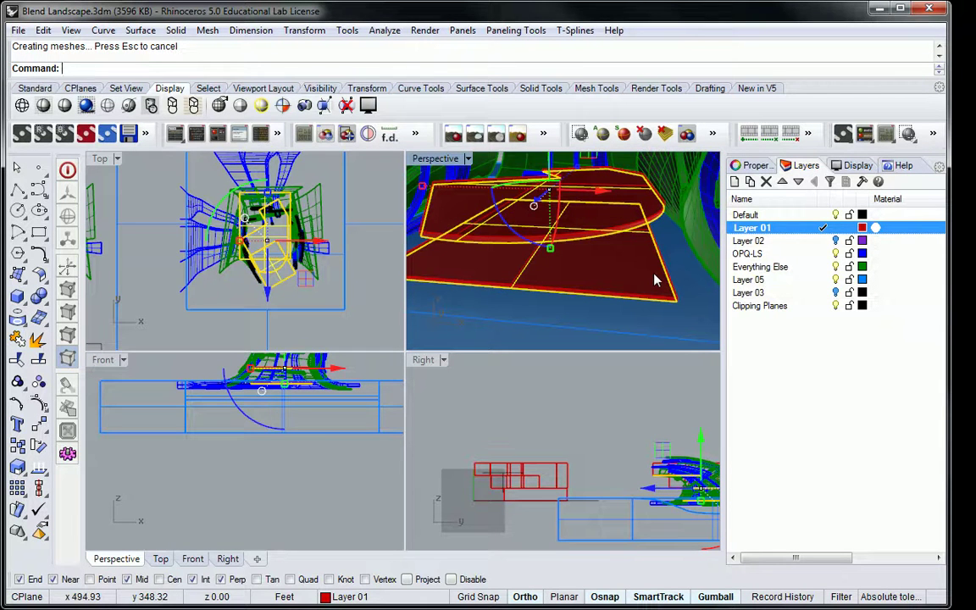
right_drag(647, 272, 593, 268)
key(ctrl+z)
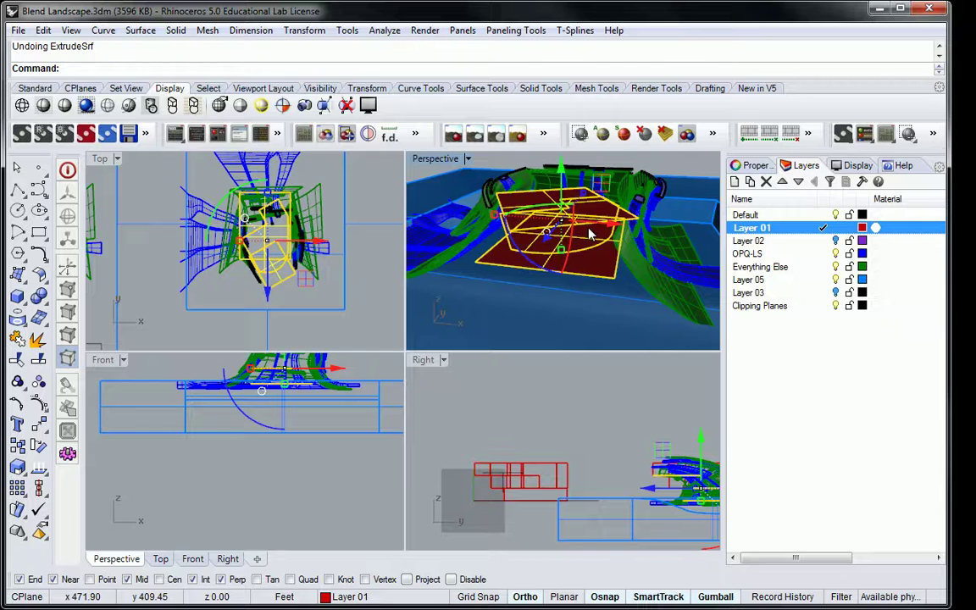
Extrude the three selected floor surfaces downward into solids with ExtrudeSrf, using a distance of -5
text(Extract)
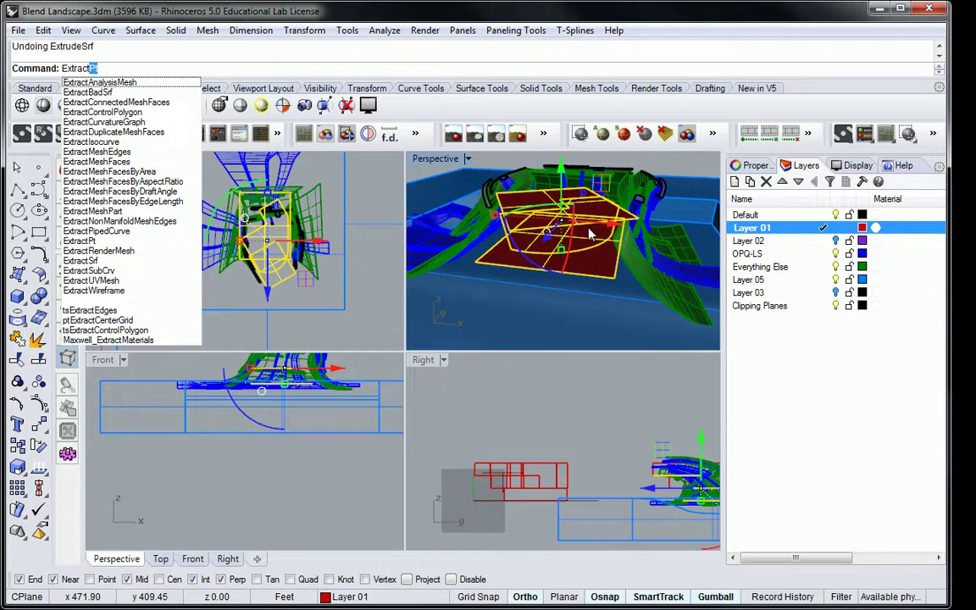
key(BackSpace)
key(BackSpace)
key(BackSpace)
key(BackSpace)
text(ru)
key(BackSpace)
key(BackSpace)
text(udeSrf)
key(Return)
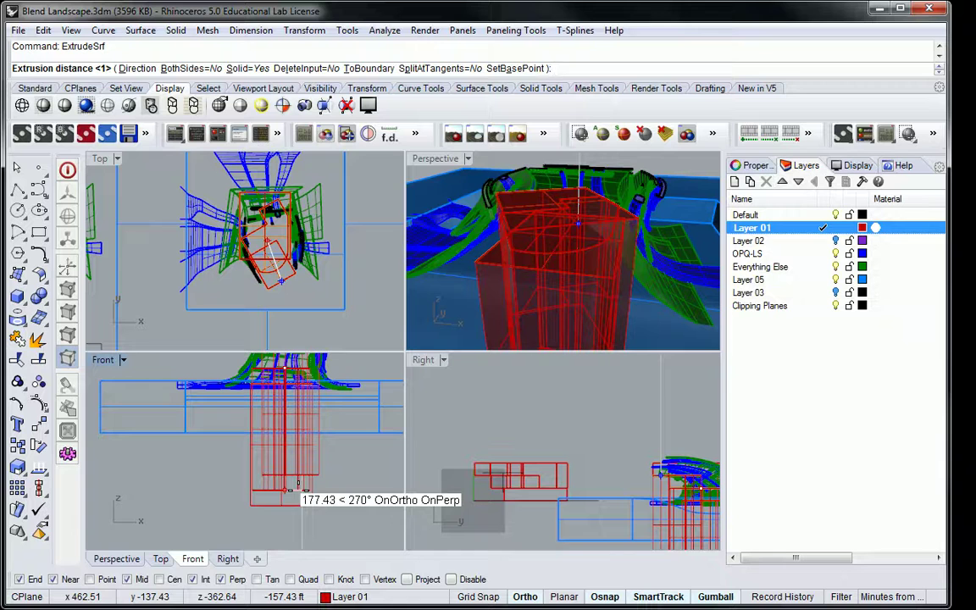
text(-5)
key(Return)
Inspect the edges and thickness of the extruded floors up close in the Perspective view
right_drag(530, 315, 550, 278)
scroll(551, 278, up, 3)
right_drag(623, 222, 598, 227)
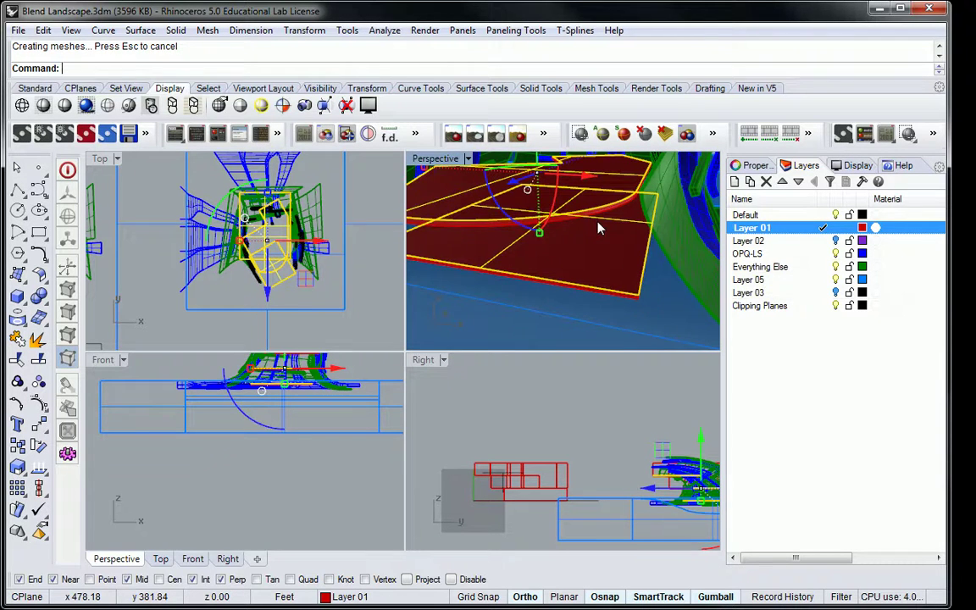
key(Escape)
scroll(599, 225, up, 3)
right_drag(592, 183, 644, 239)
scroll(598, 211, down, 3)
right_drag(598, 211, 634, 211)
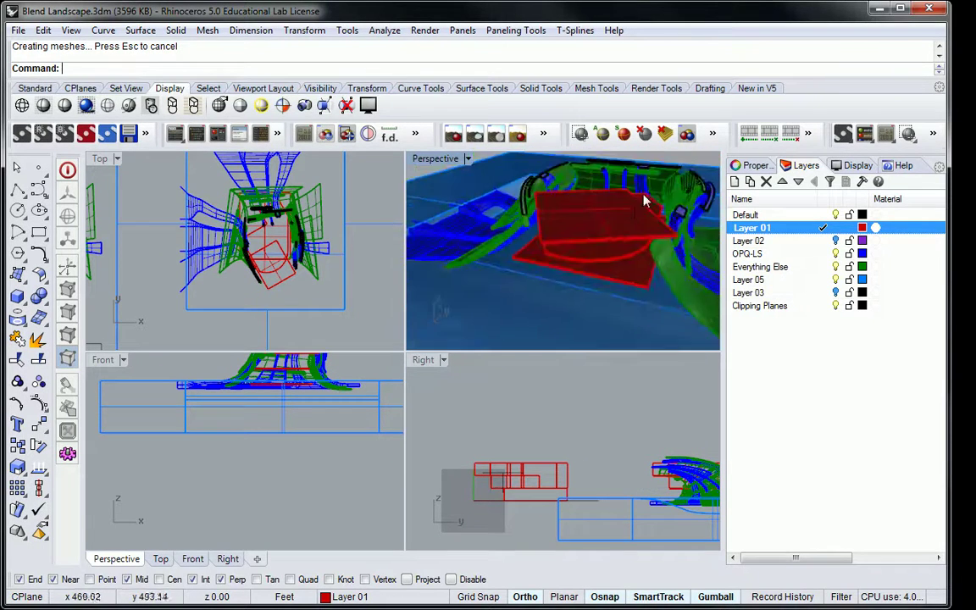
Try to delete the original planar surface that overlaps the top of the uppermost floor solid
click(615, 222)
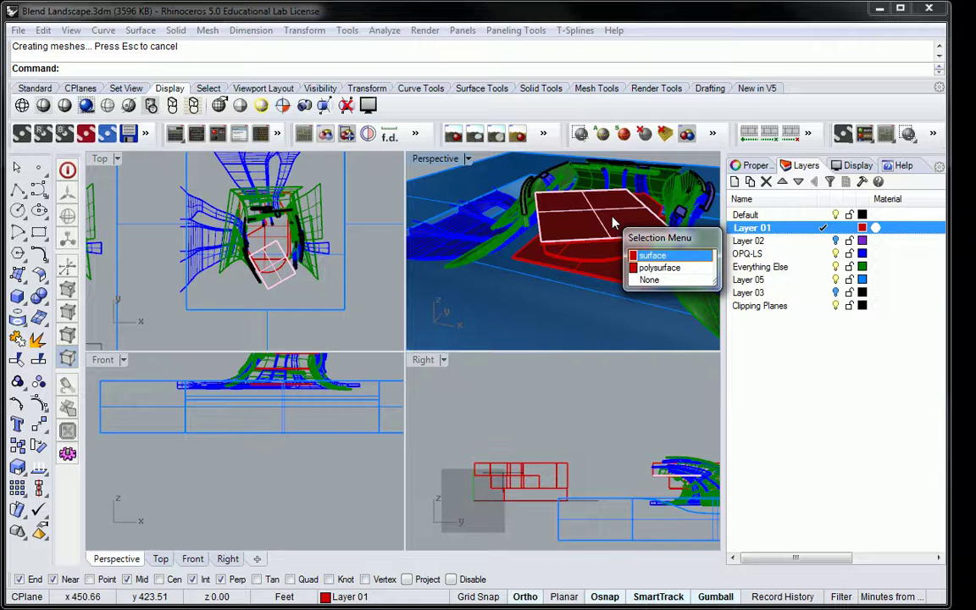
click(584, 208)
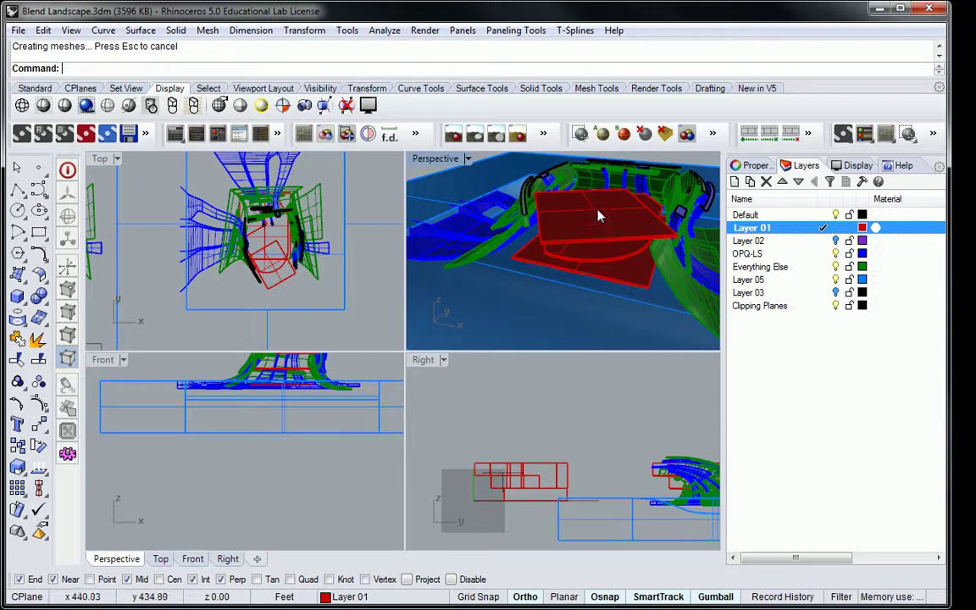
click(596, 216)
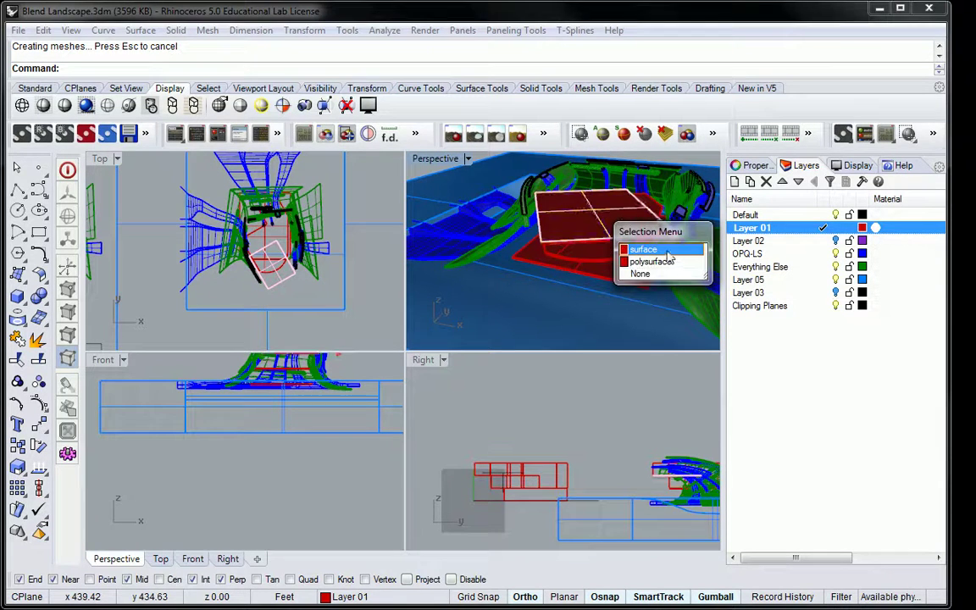
click(668, 254)
scroll(625, 259, up, 8)
key(Delete)
click(540, 211)
click(583, 242)
click(638, 295)
click(693, 329)
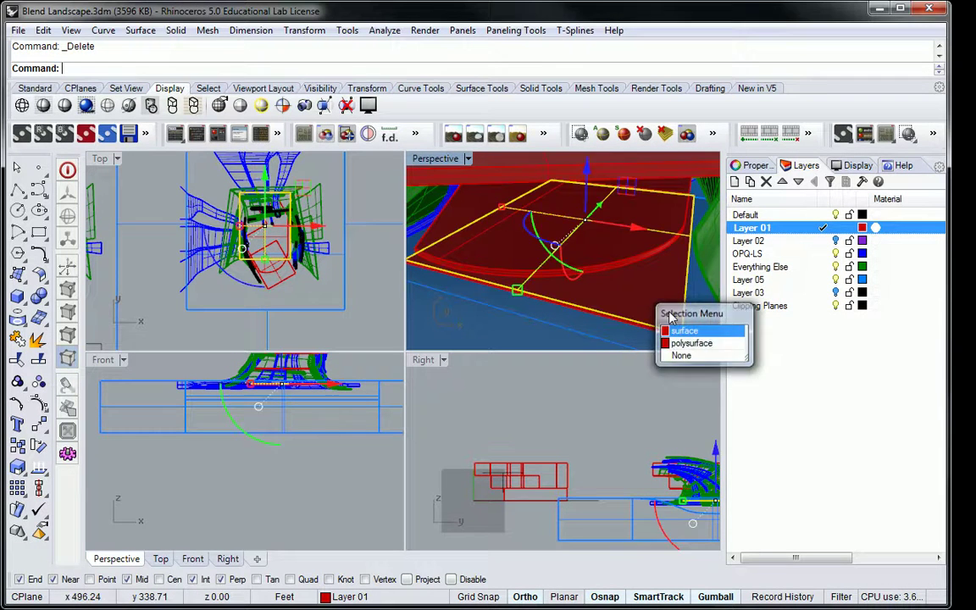
click(594, 227)
key(Escape)
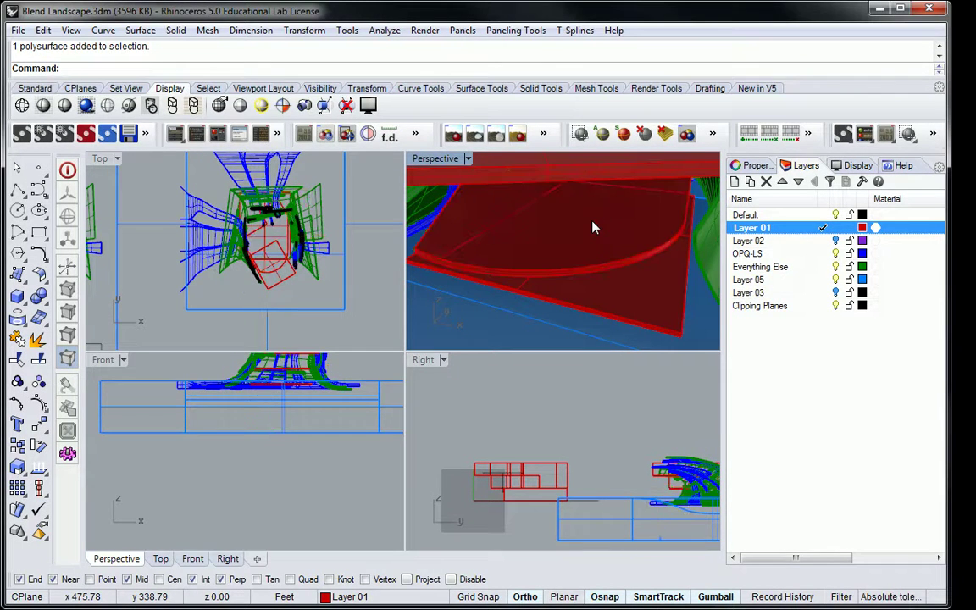
scroll(597, 227, down, 4)
scroll(605, 227, down, 2)
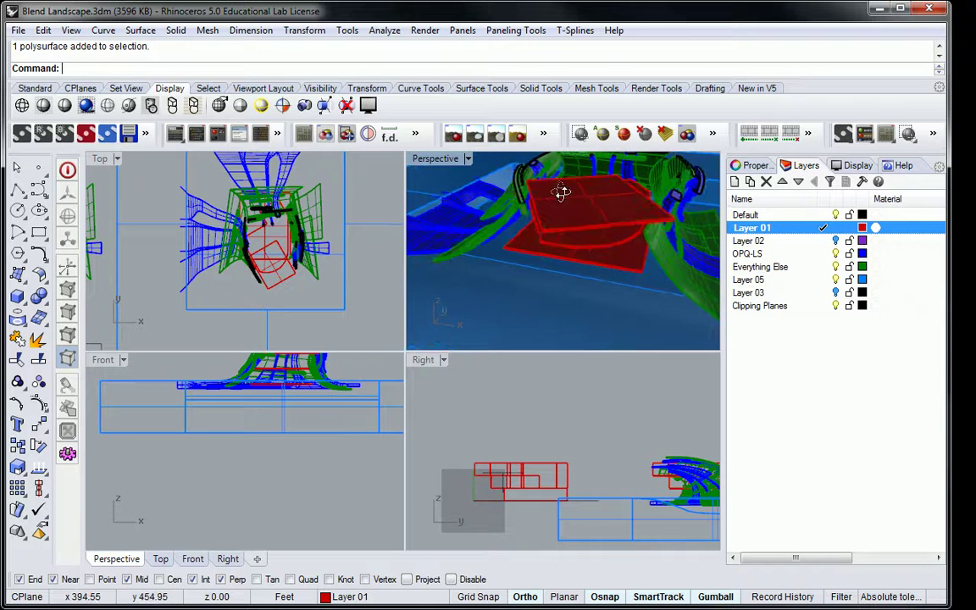
Undo the deletion of the uppermost floor's planar surface and clear the selection
key(ctrl+z)
shift+click(598, 218)
key(Escape)
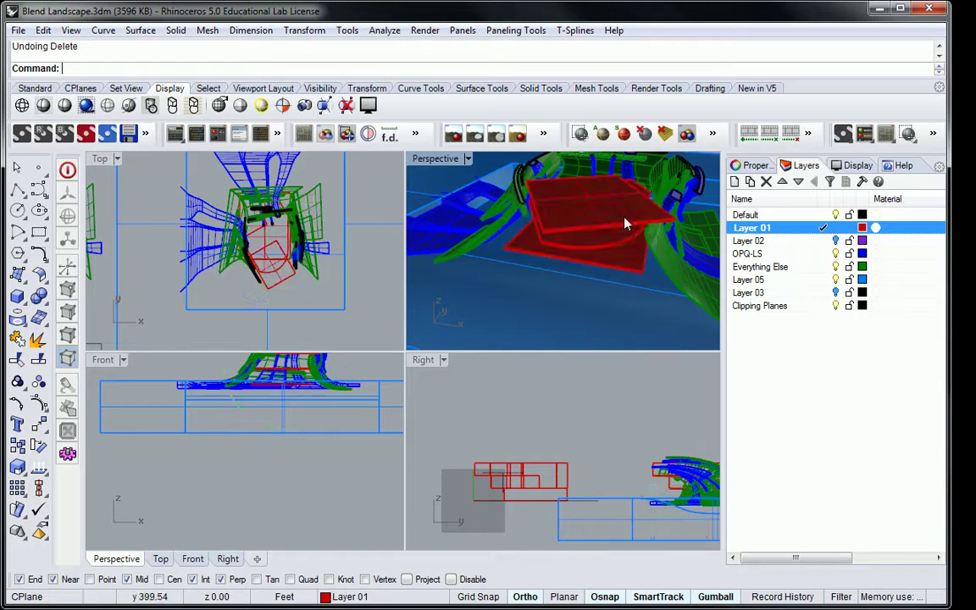
scroll(627, 216, up, 5)
right_drag(639, 215, 612, 223)
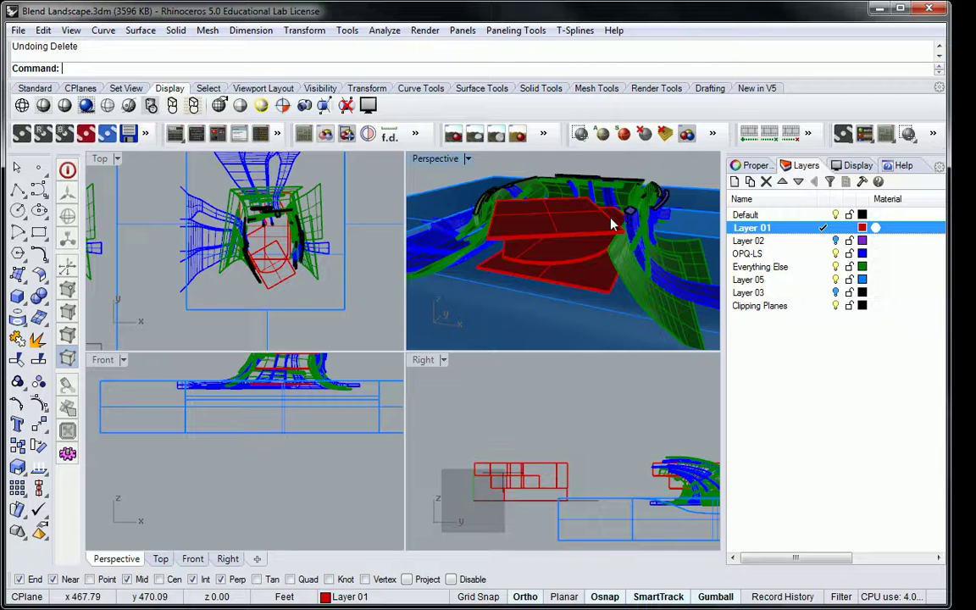